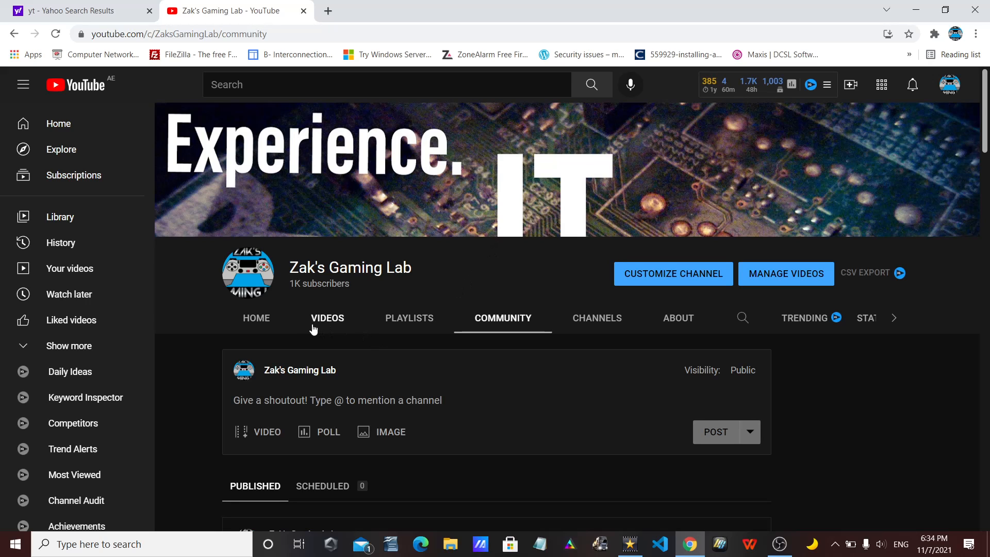
Browse the channel's home, videos and playlists pages.
left_click(258, 321)
left_click(327, 320)
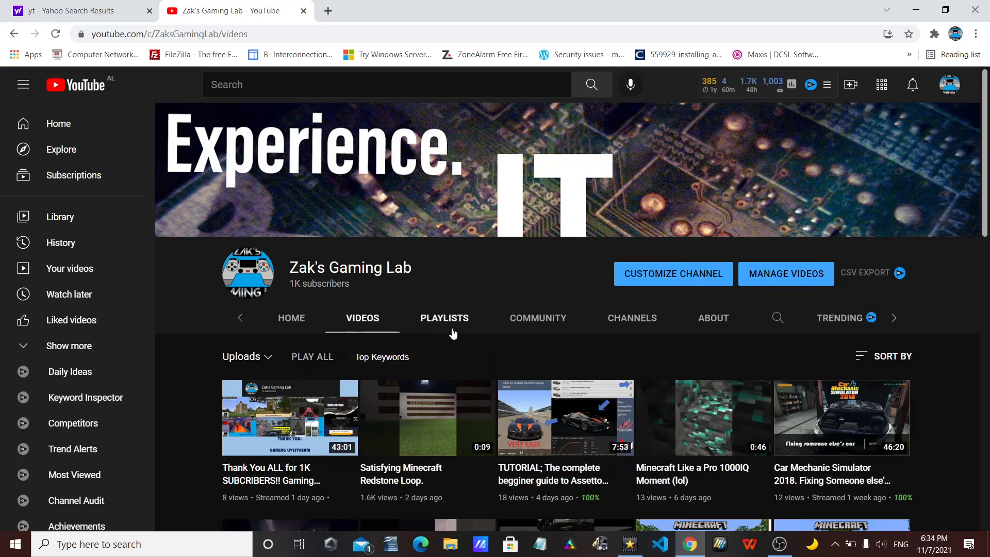
left_click(452, 329)
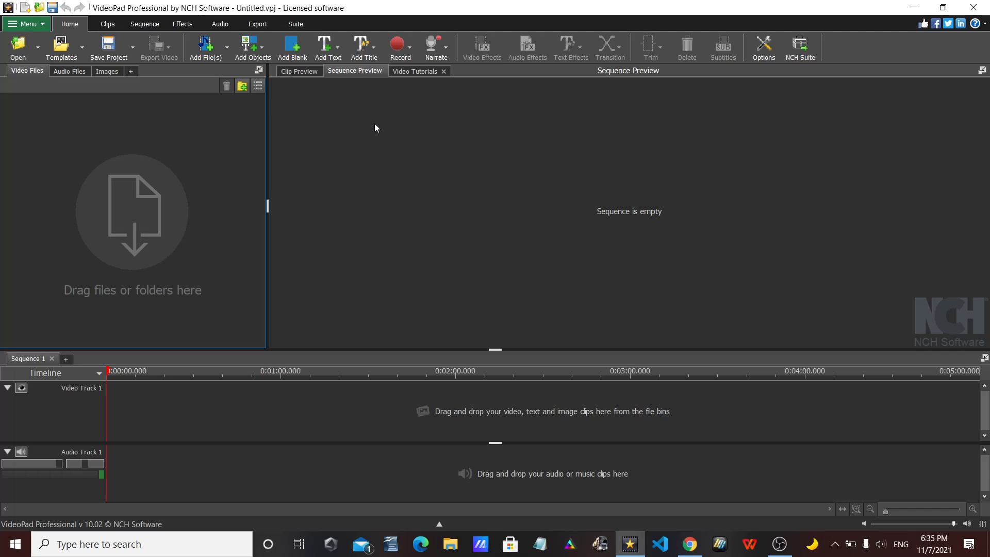
Import Video 1.mp4 from the Videos folder and place it at the start of the timeline.
left_click(209, 44)
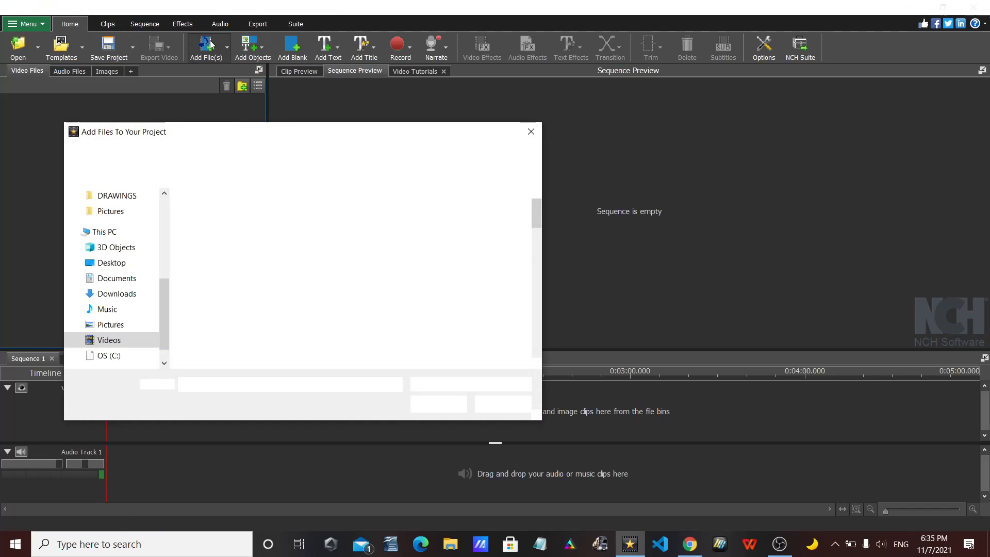
left_click_drag(537, 214, 538, 310)
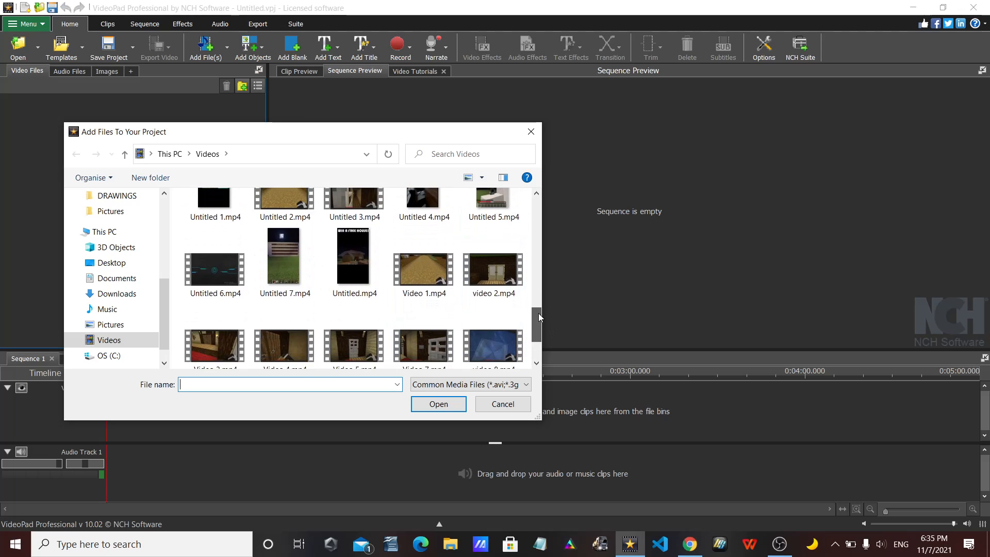
left_click(414, 271)
left_click_drag(414, 270, 355, 334)
left_click(438, 403)
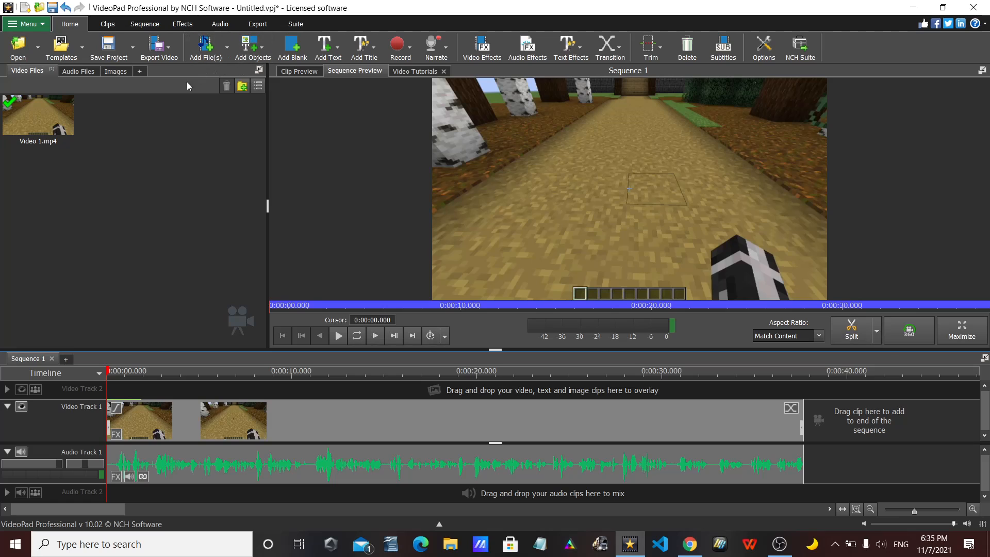
Import video 2.mp4 into the project and preview the two imported clips in turn.
left_click(209, 56)
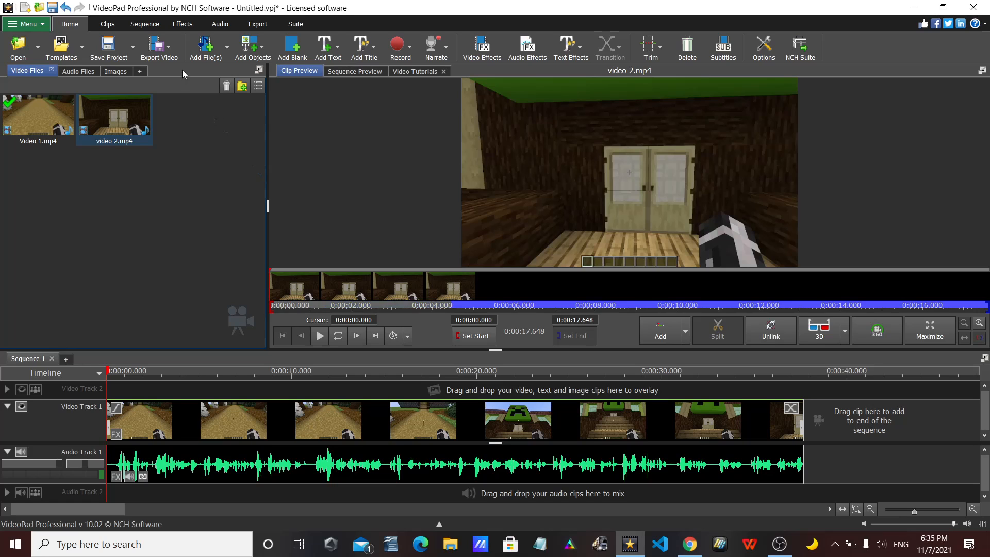
left_click(23, 112)
left_click(98, 120)
left_click(36, 133)
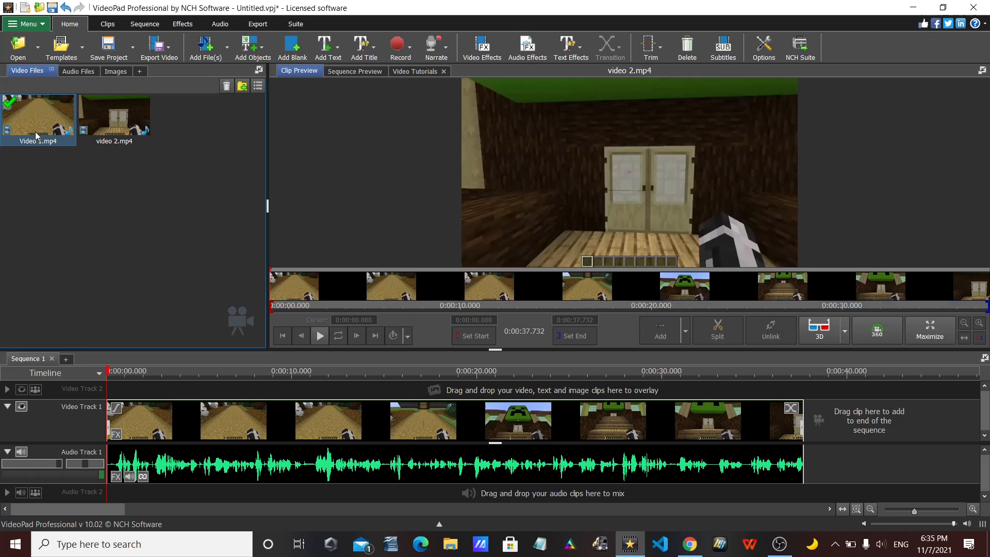
left_click(123, 116)
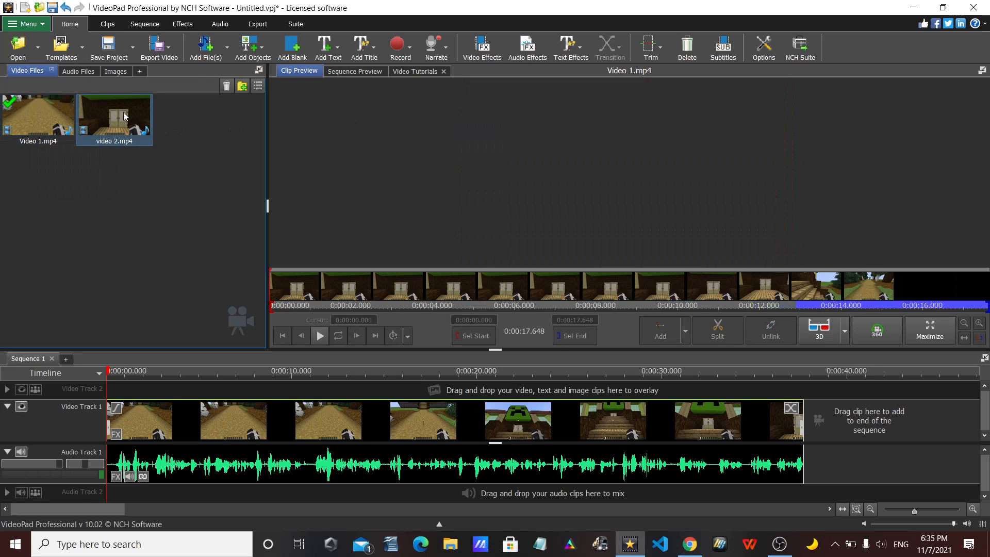
left_click(37, 116)
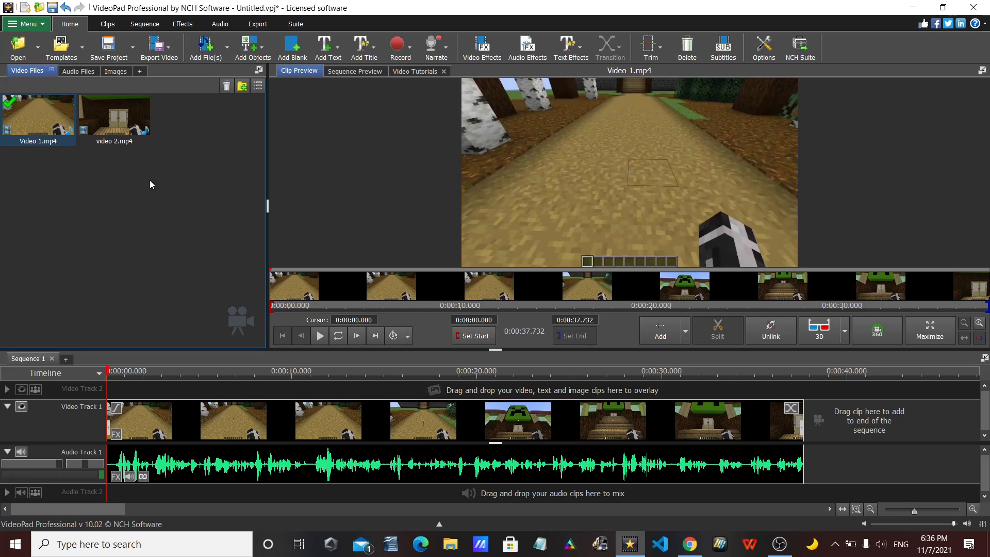
left_click(129, 127)
left_click(51, 111)
Apply a Scale effect to the Video 1 clip, shrinking it to a ratio of about 0.50 in the left half of the frame.
right_click(166, 416)
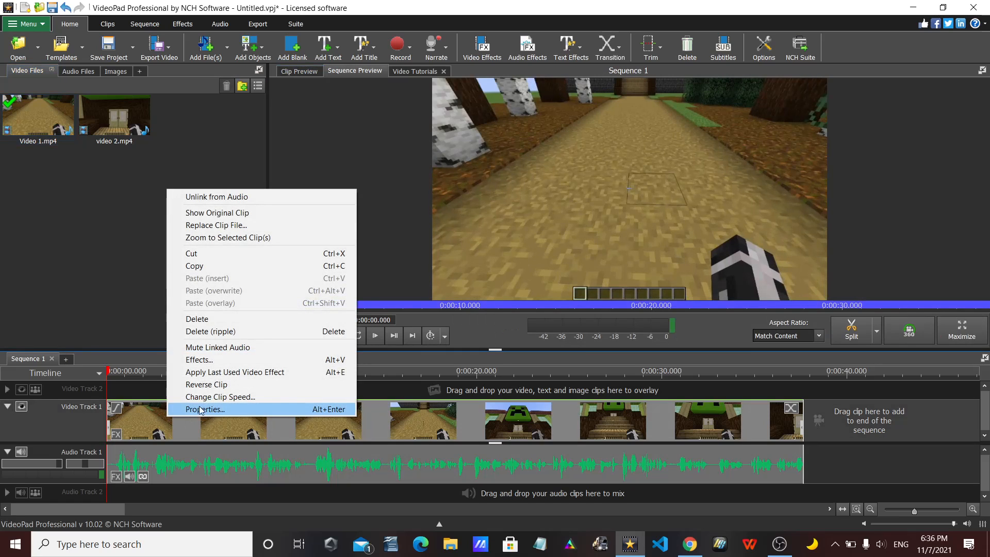
left_click(212, 360)
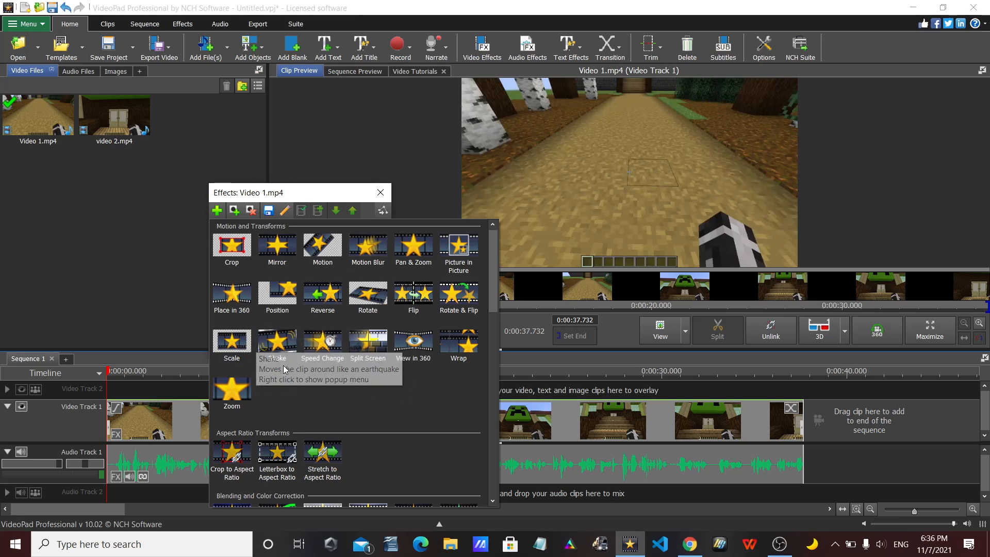
left_click(230, 348)
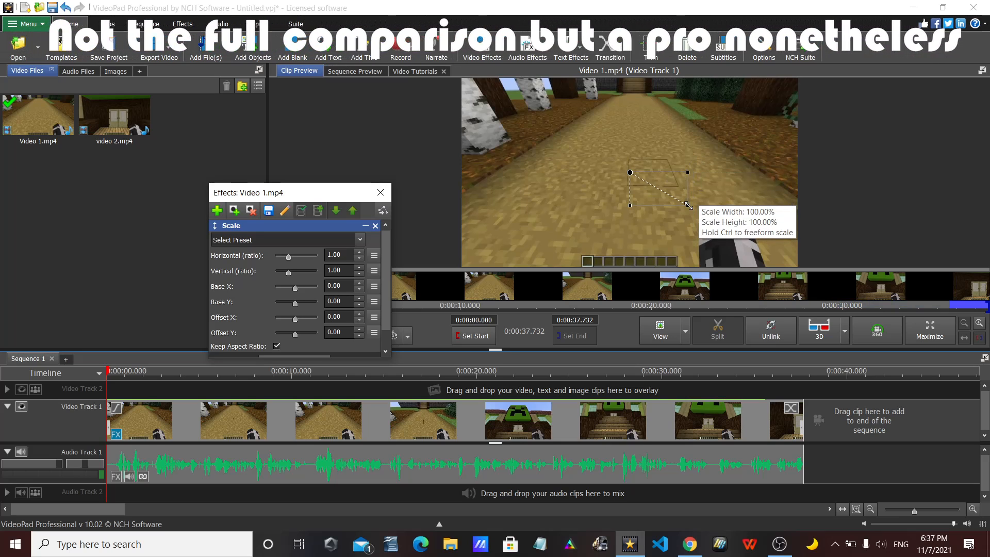
left_click_drag(687, 204, 662, 190)
left_click_drag(652, 154, 511, 161)
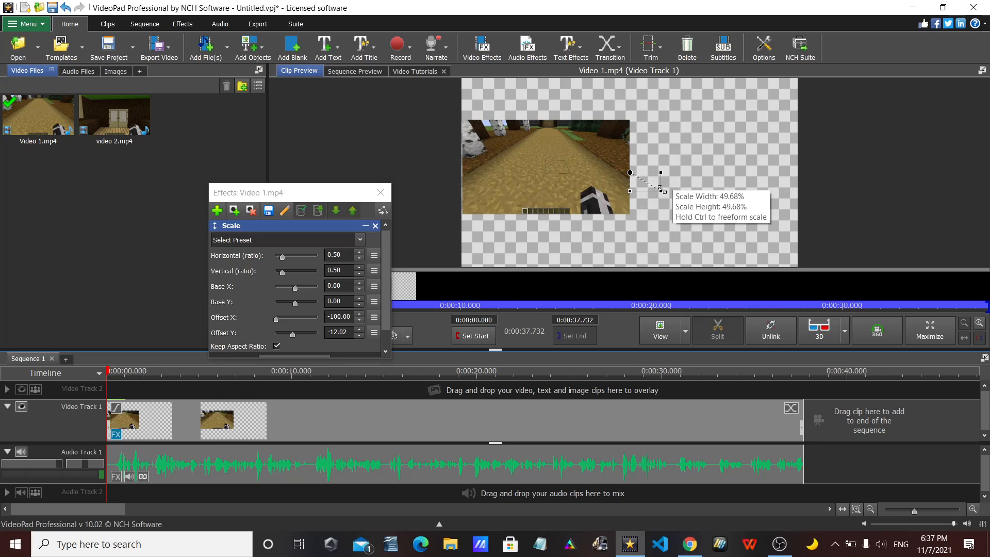
left_click_drag(657, 187, 662, 192)
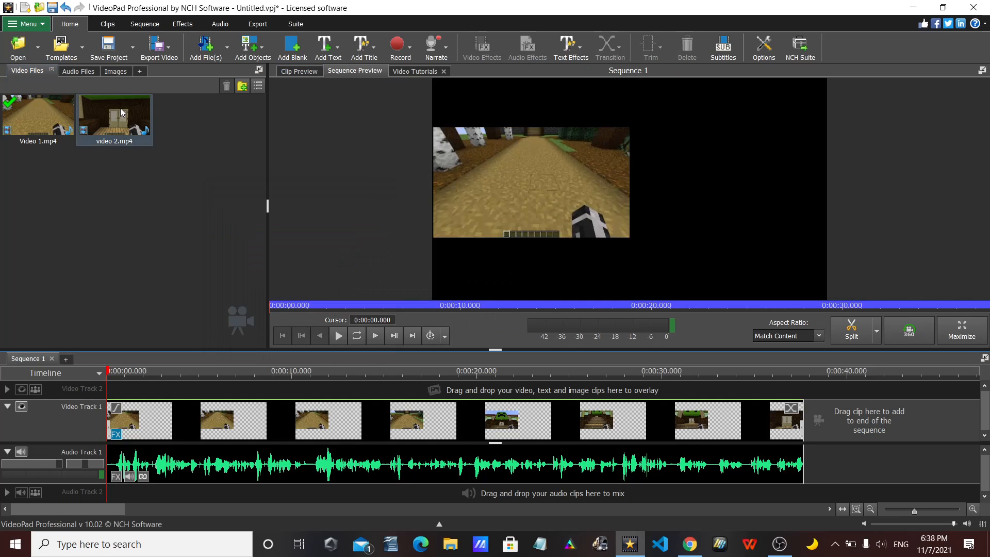
Overlay video 2.mp4 at the start of Video Track 2 and trim the Video 1 clip's end to match it.
mouse_move(120, 108)
left_mouse_down()
mouse_move(139, 385)
mouse_move(134, 375)
mouse_move(136, 386)
mouse_move(163, 386)
mouse_move(146, 382)
left_mouse_up()
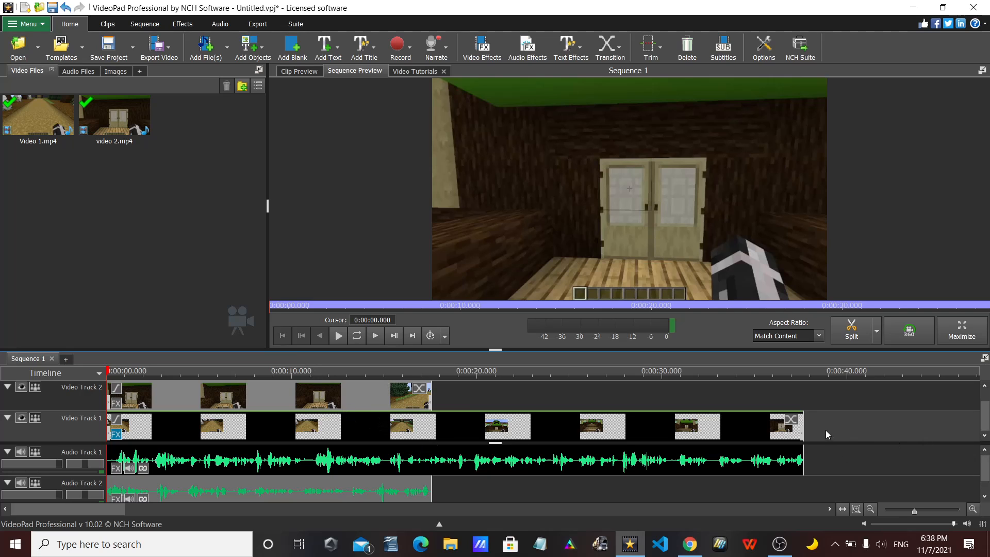
left_click_drag(796, 425, 431, 435)
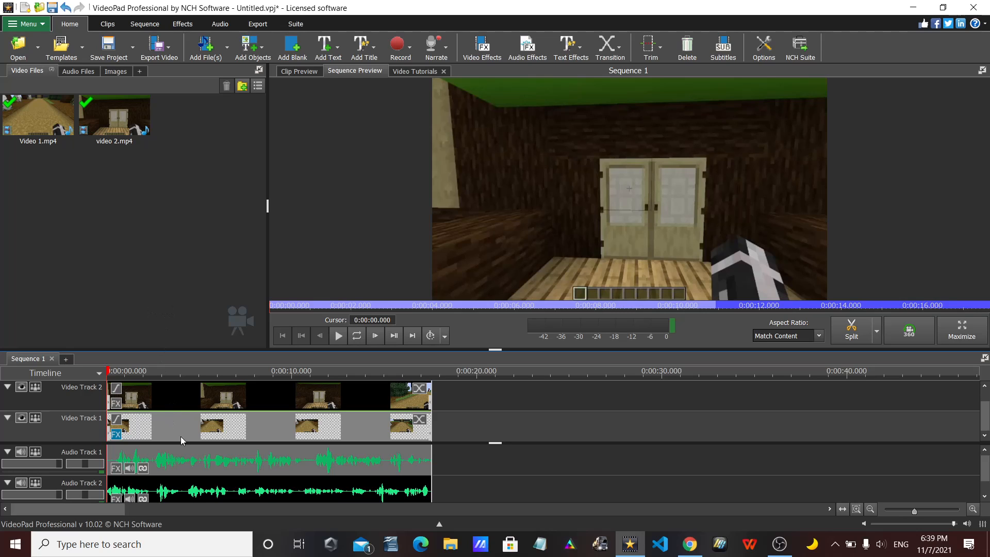
Apply Scale and Position effects to the video 2 clip, shrinking it to a ratio of about 0.46 in the right half of the frame.
left_click(186, 403)
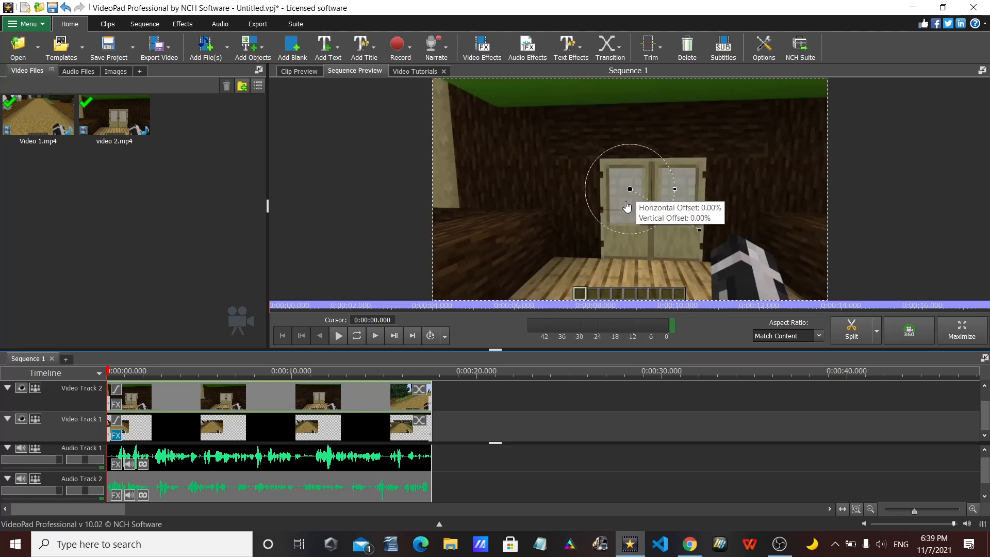
left_click(298, 437)
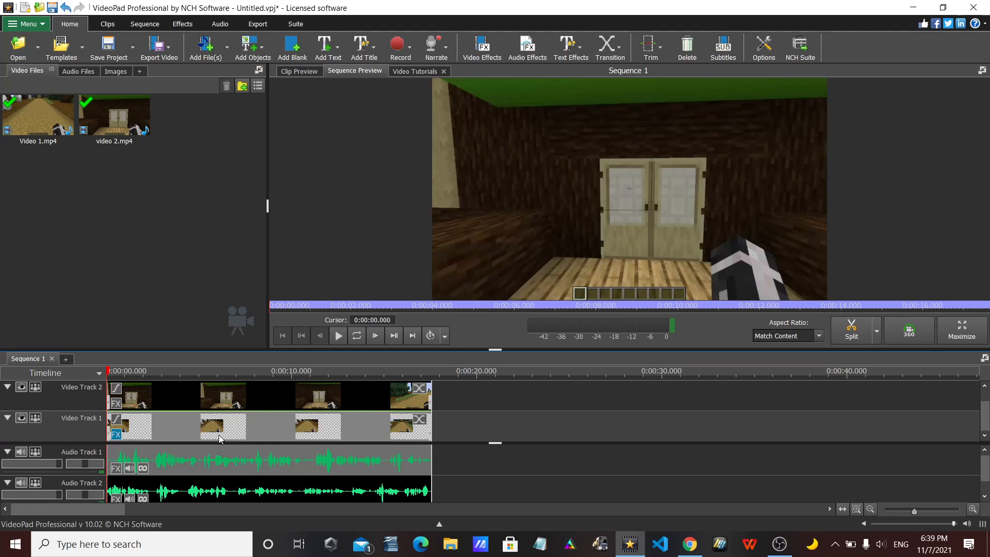
right_click(630, 224)
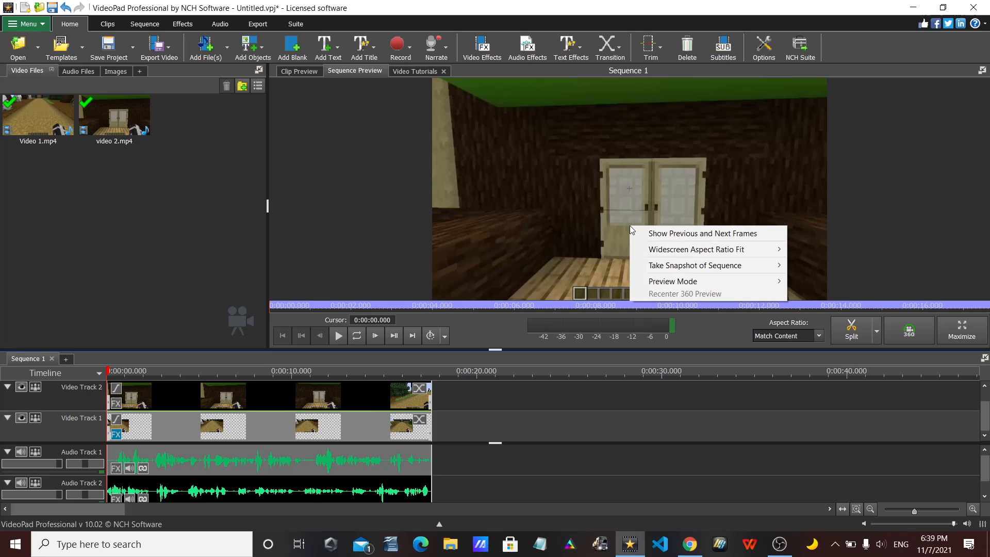
left_click(562, 412)
left_click(325, 409)
right_click(326, 402)
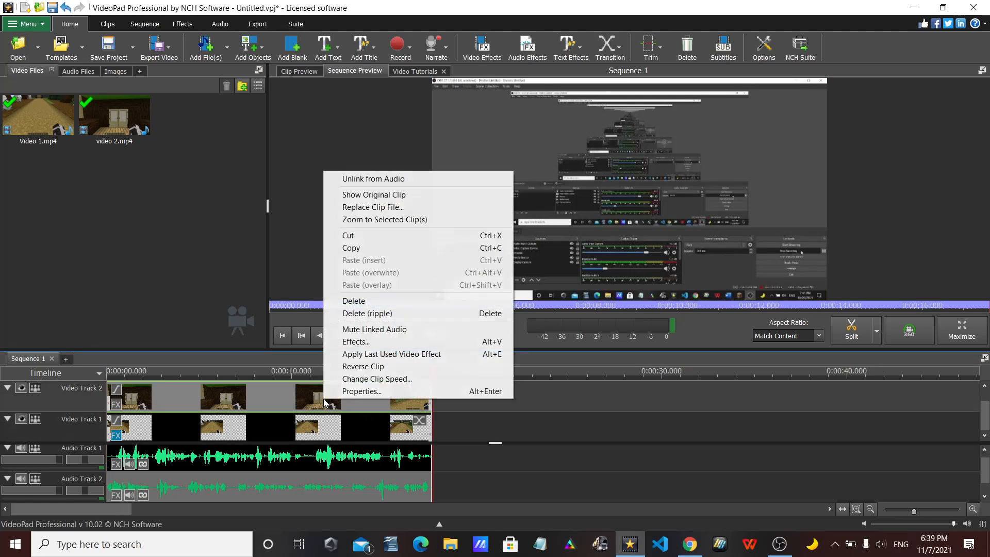
left_click(354, 342)
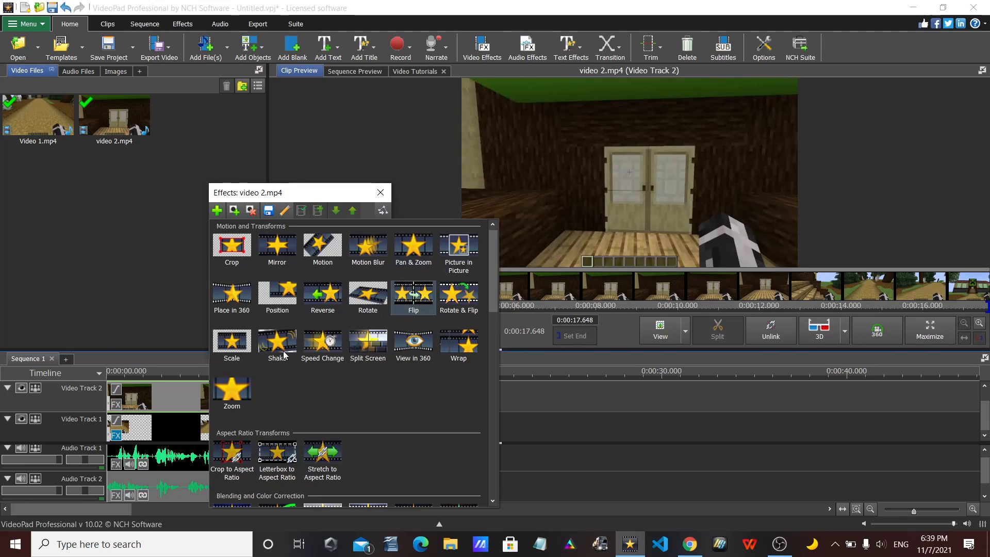
left_click(235, 344)
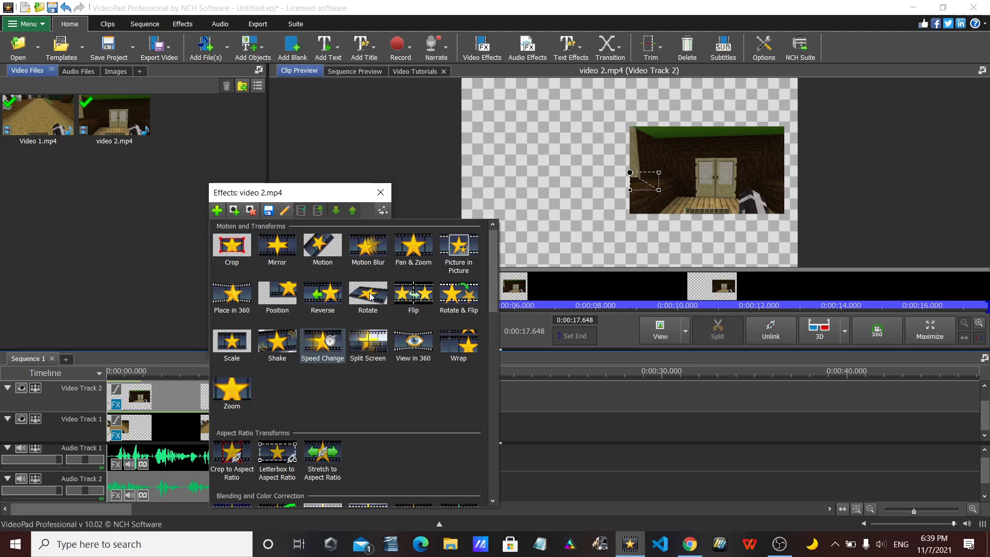
left_click(275, 306)
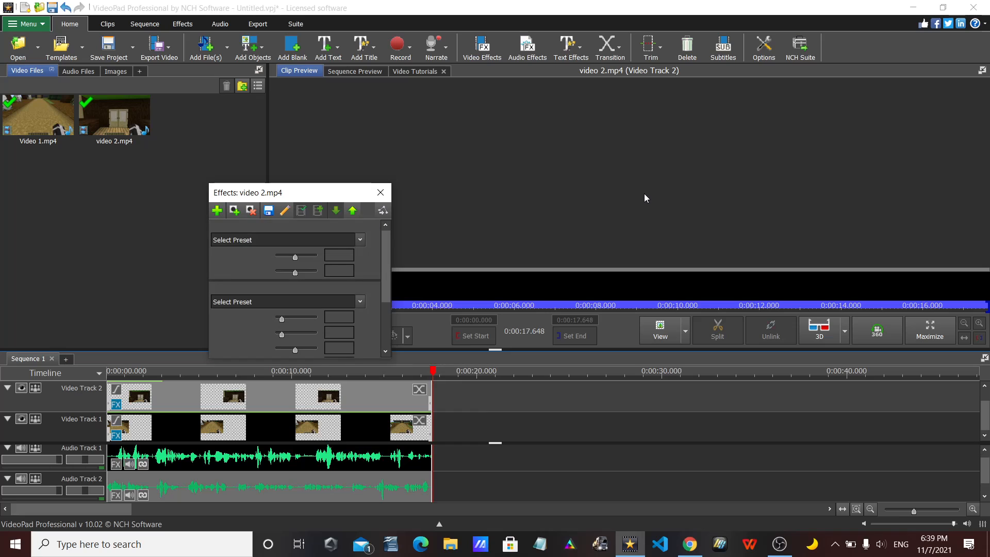
mouse_move(703, 176)
left_mouse_down()
mouse_move(716, 182)
mouse_move(718, 164)
mouse_move(707, 174)
left_mouse_up()
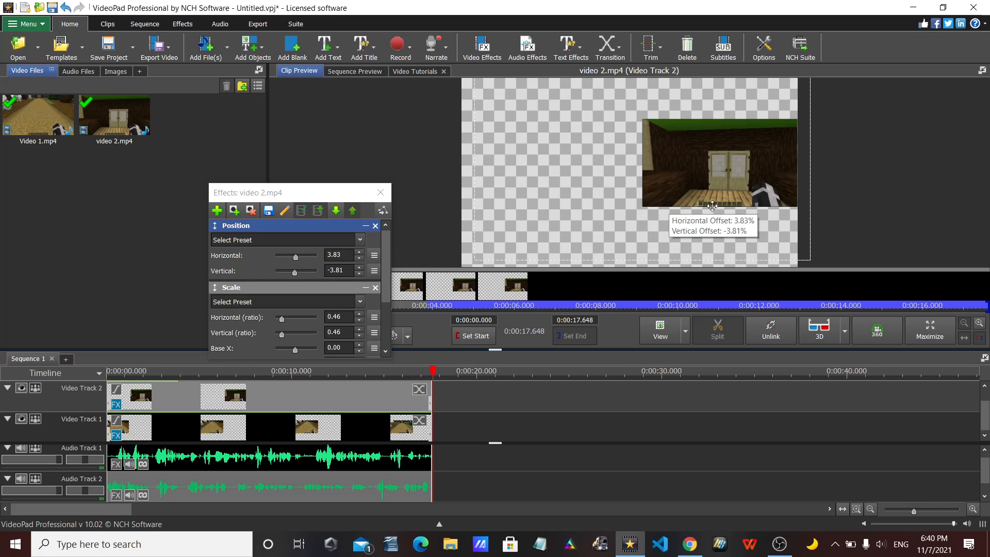
Play the sequence briefly from near its start to check the side-by-side picture and combined audio.
left_click(118, 371)
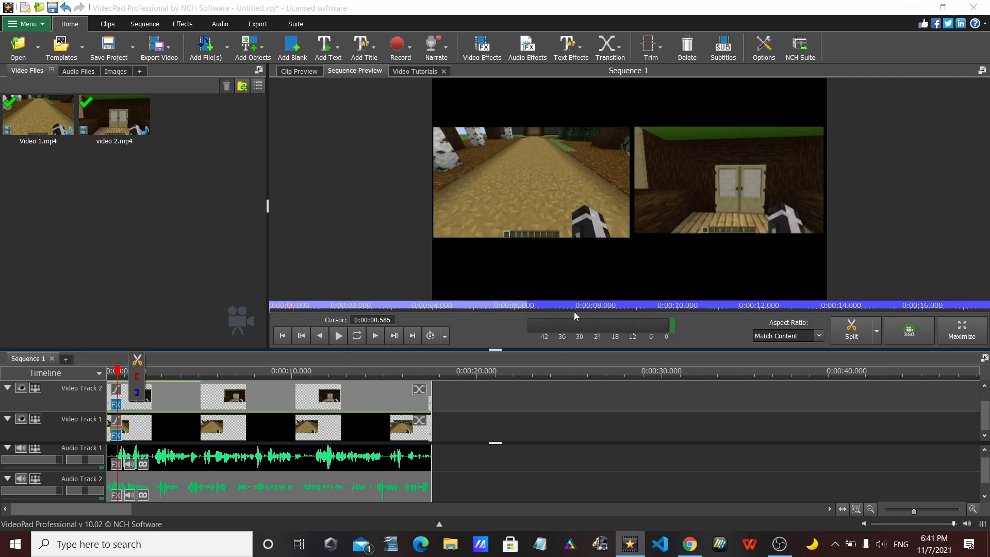
left_click(635, 201)
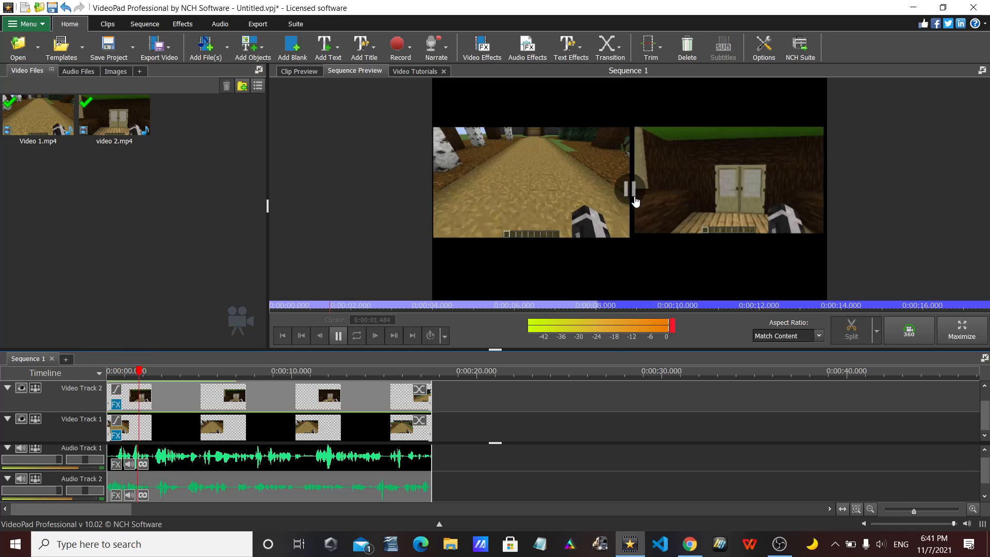
left_click(630, 190)
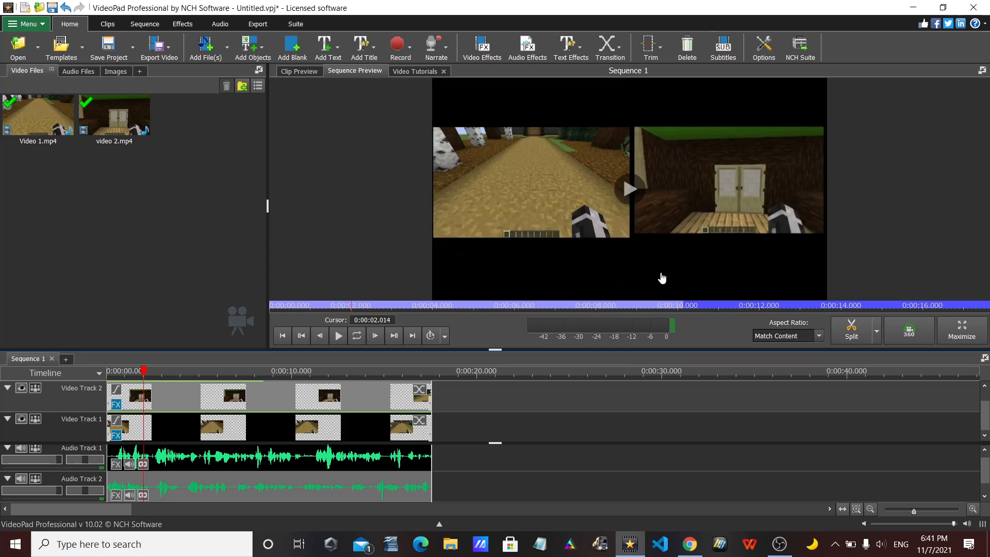
Unlink the video 2 clip from its audio and delete that audio from Audio Track 2.
left_click(204, 465)
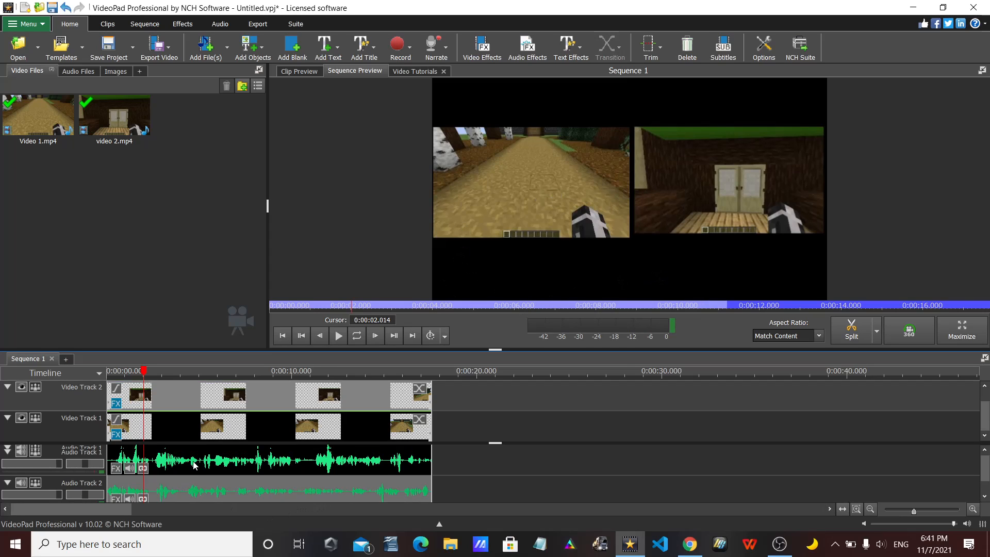
left_click(248, 493)
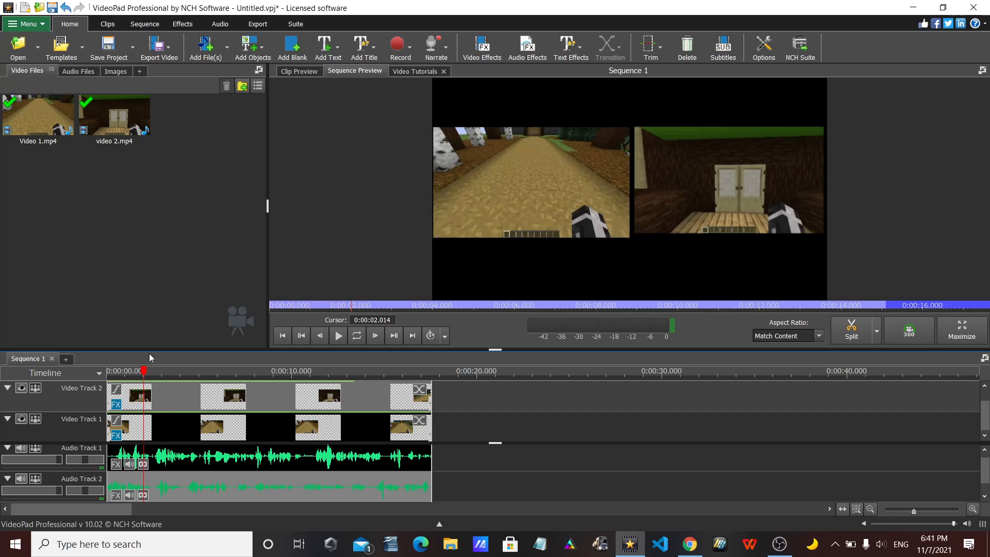
left_click(164, 372)
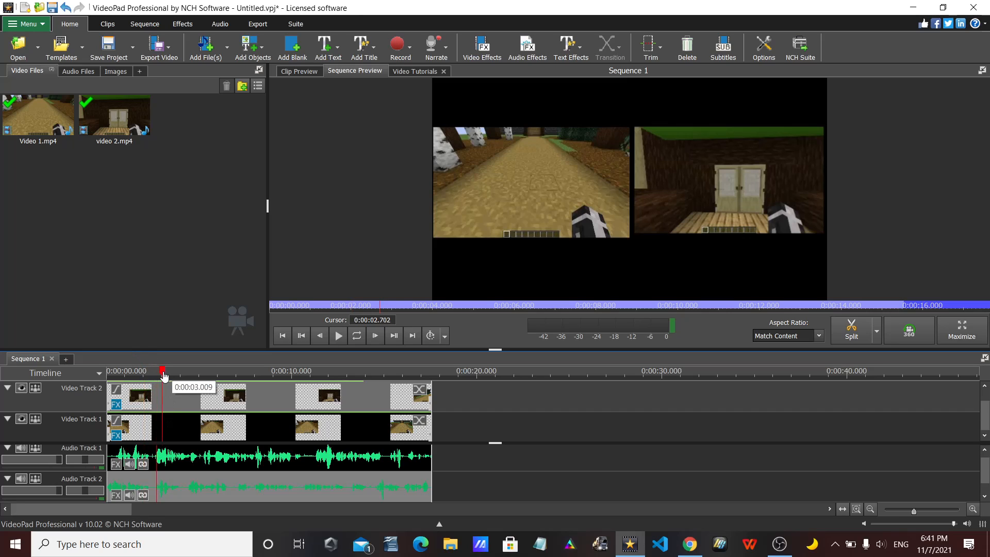
left_click(144, 464)
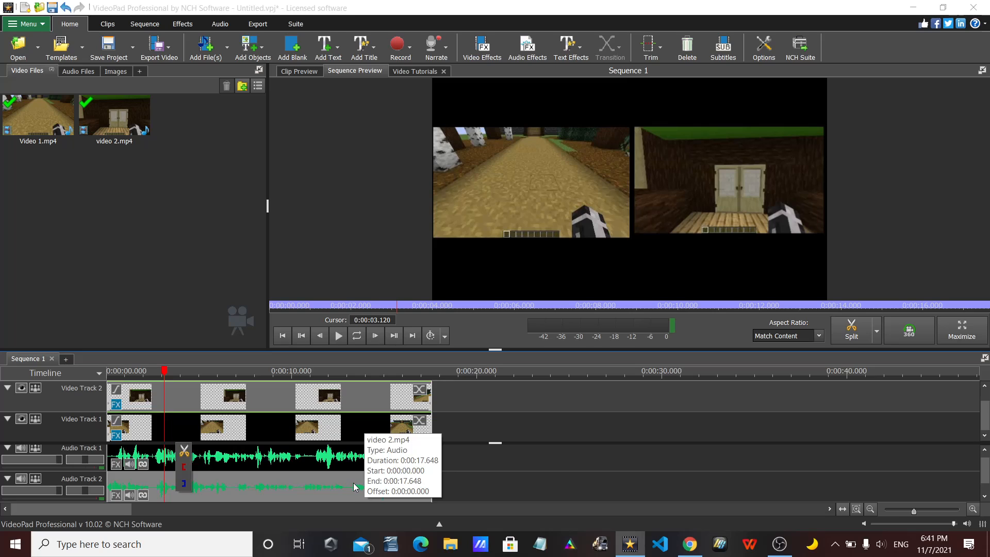
left_click(149, 495)
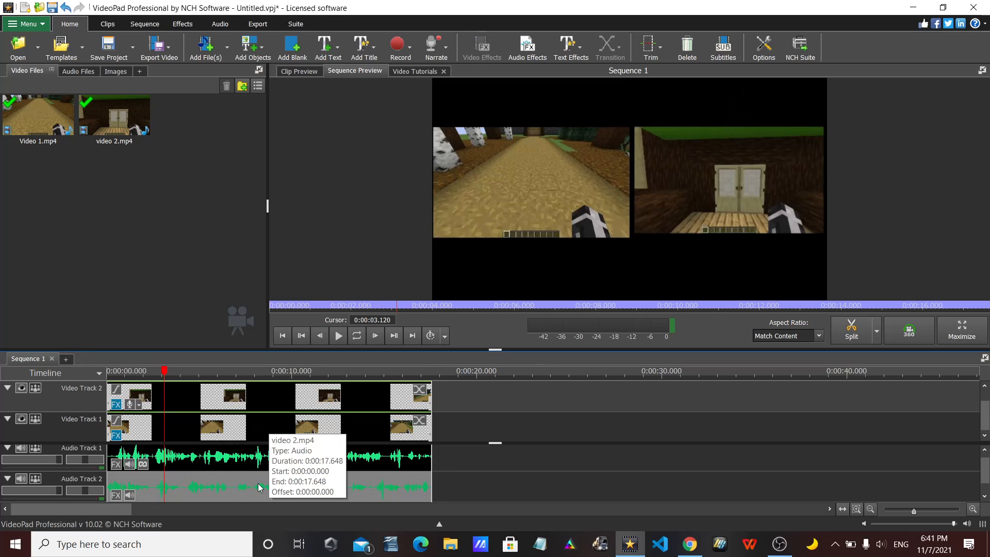
key("Delete")
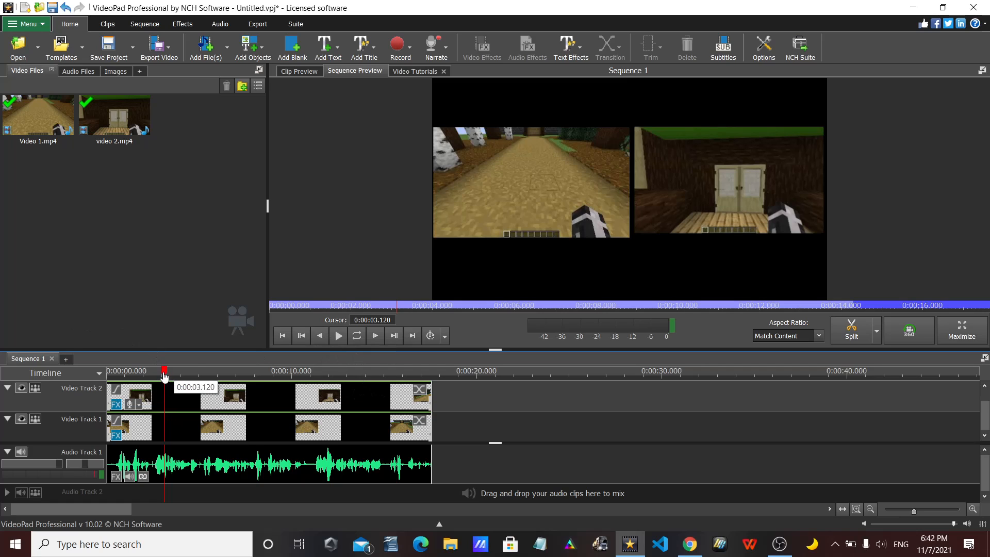
Play the sequence from the beginning to check it with only Video 1's audio, and pause it.
left_click_drag(165, 372, 97, 367)
left_click(338, 336)
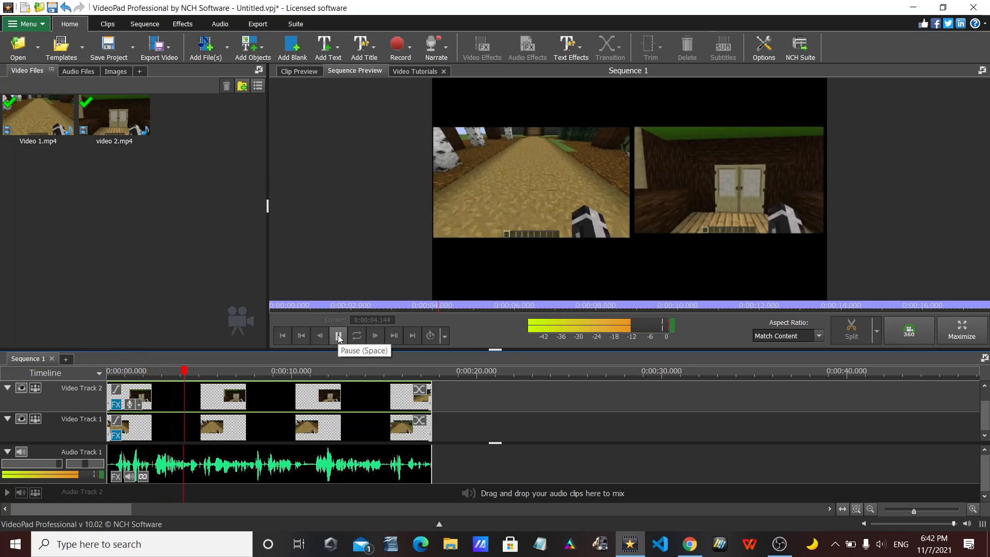
left_click(338, 335)
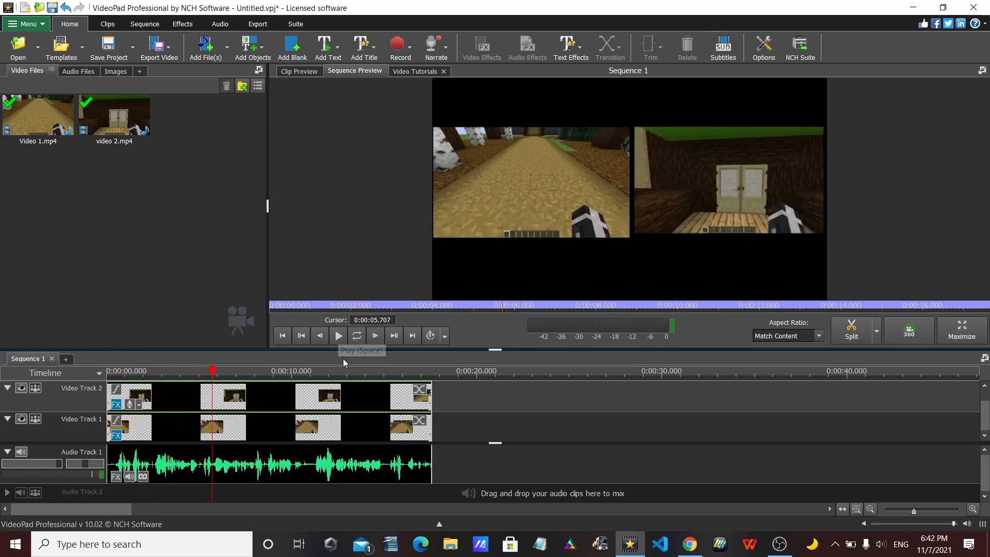
Delete the video 2 and Video 1 clips from the timeline and return the playhead to the start.
mouse_move(566, 191)
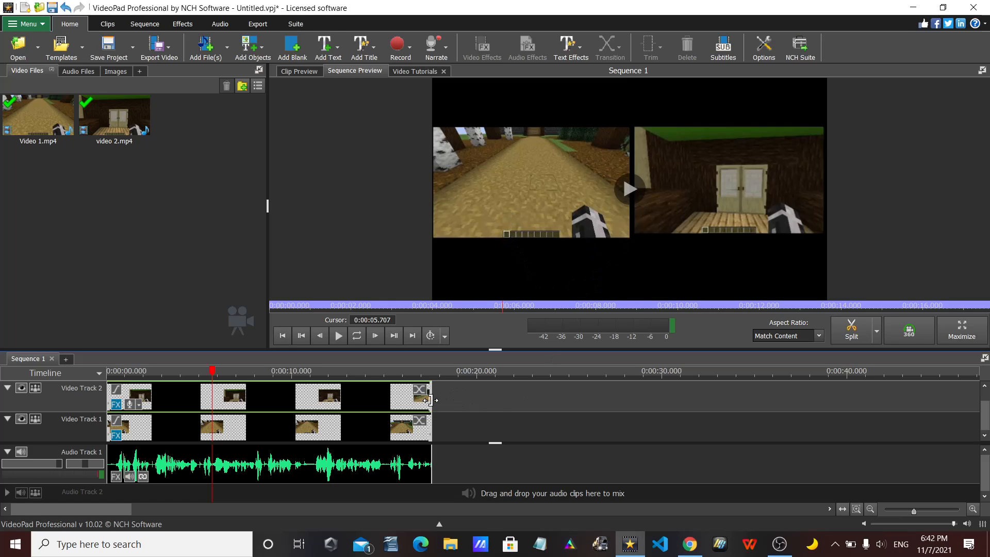
left_click_drag(433, 399, 664, 390)
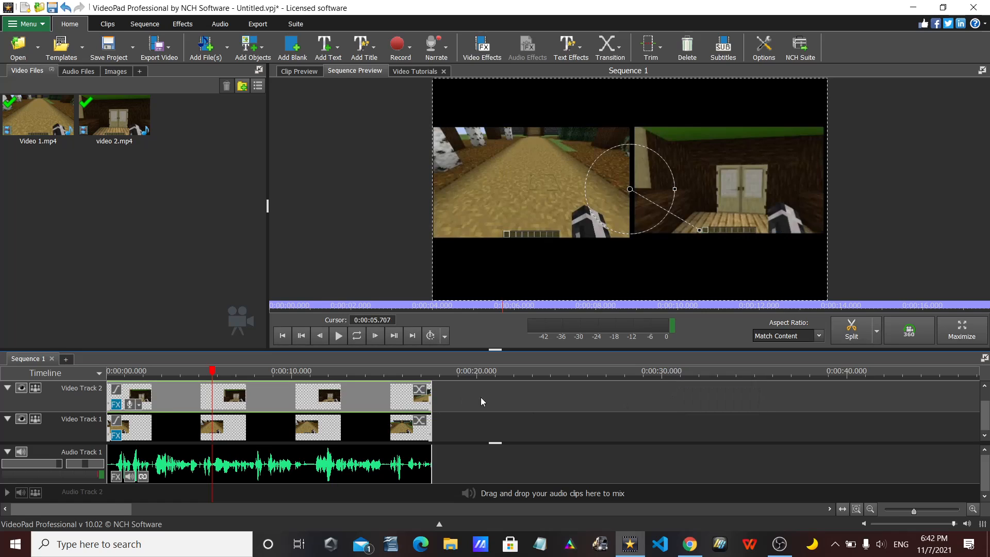
mouse_move(431, 427)
left_mouse_down()
mouse_move(665, 427)
mouse_move(761, 440)
mouse_move(433, 440)
left_mouse_up()
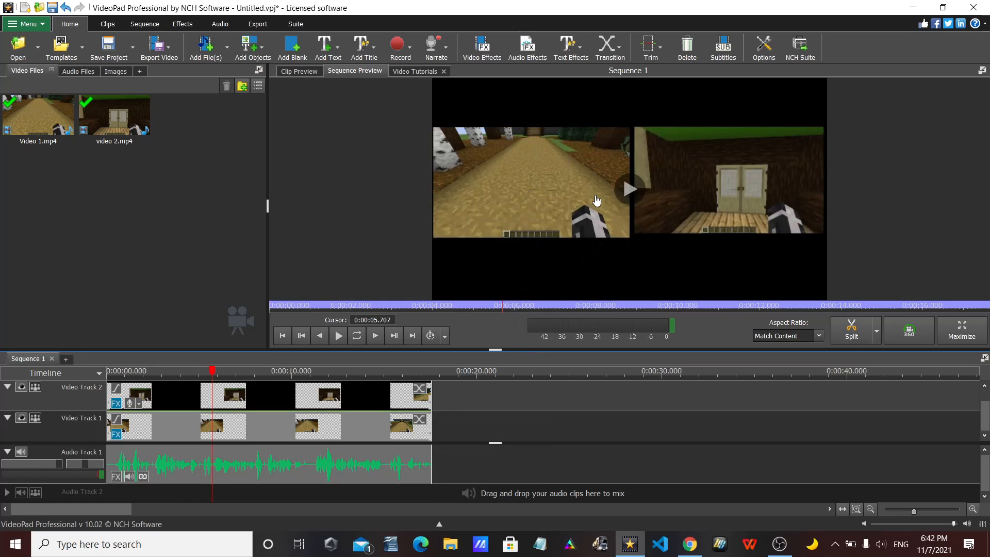
left_click(230, 393)
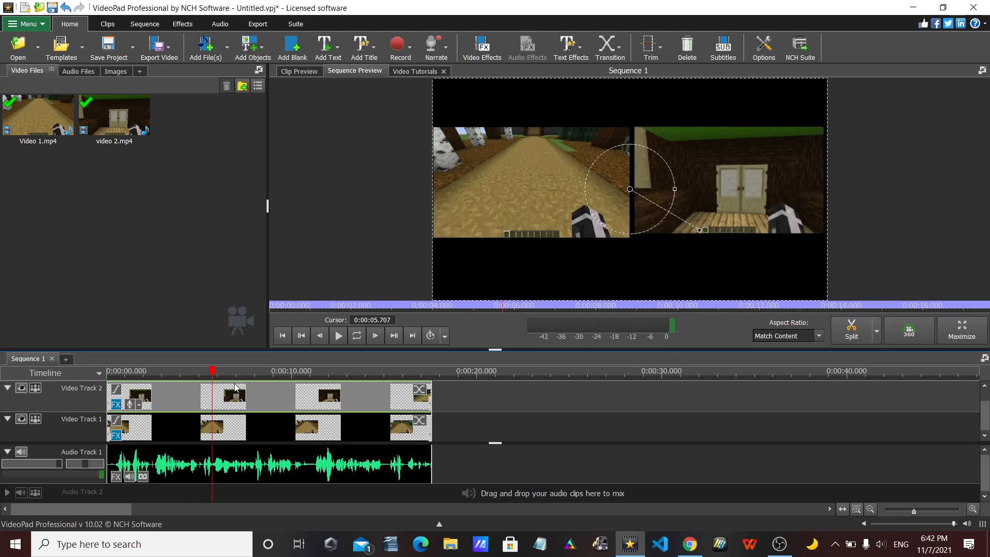
key("Delete")
left_click(276, 425)
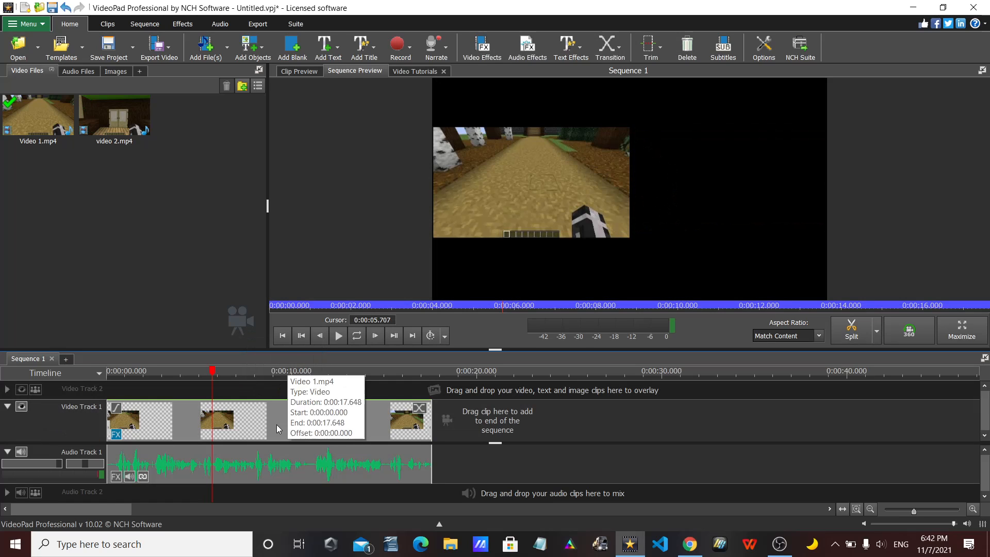
key("Delete")
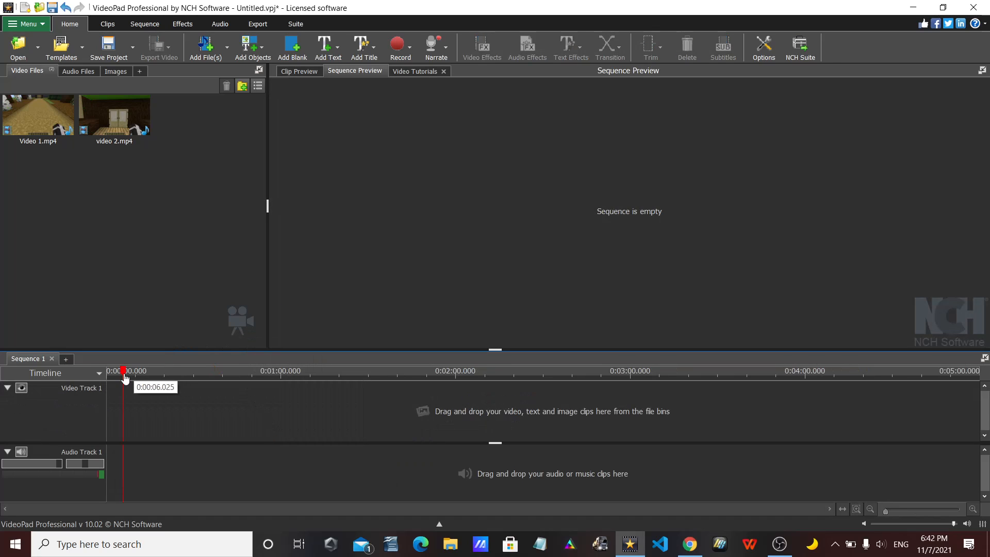
left_click_drag(126, 378, 100, 377)
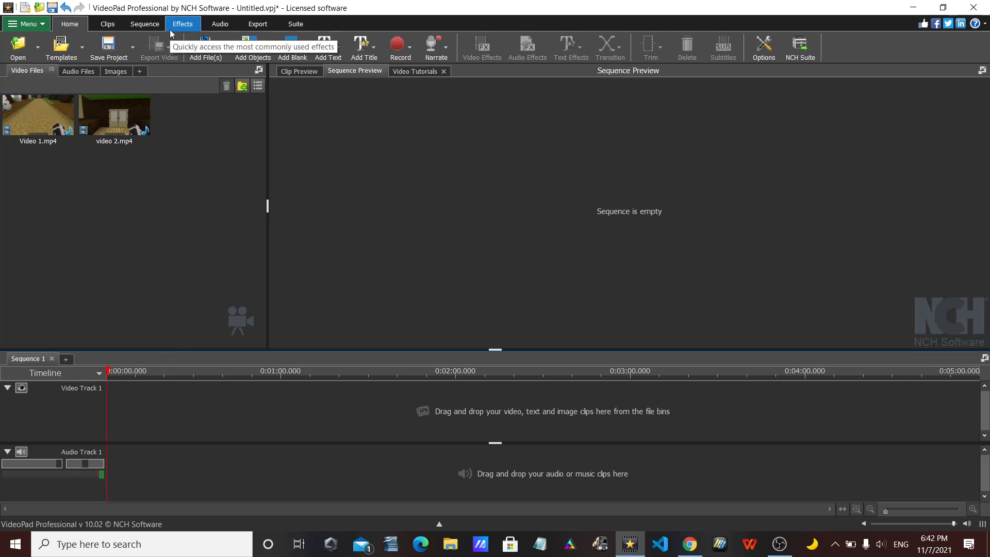
Add the file coolest thing.mp4 from the Videos folder to the project.
left_click(206, 51)
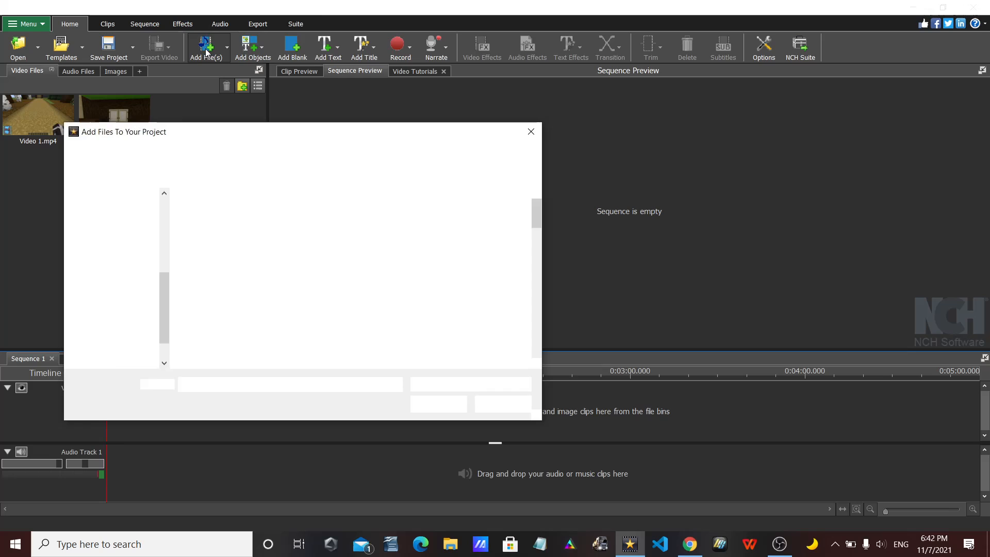
left_click_drag(540, 211, 547, 288)
left_click(215, 285)
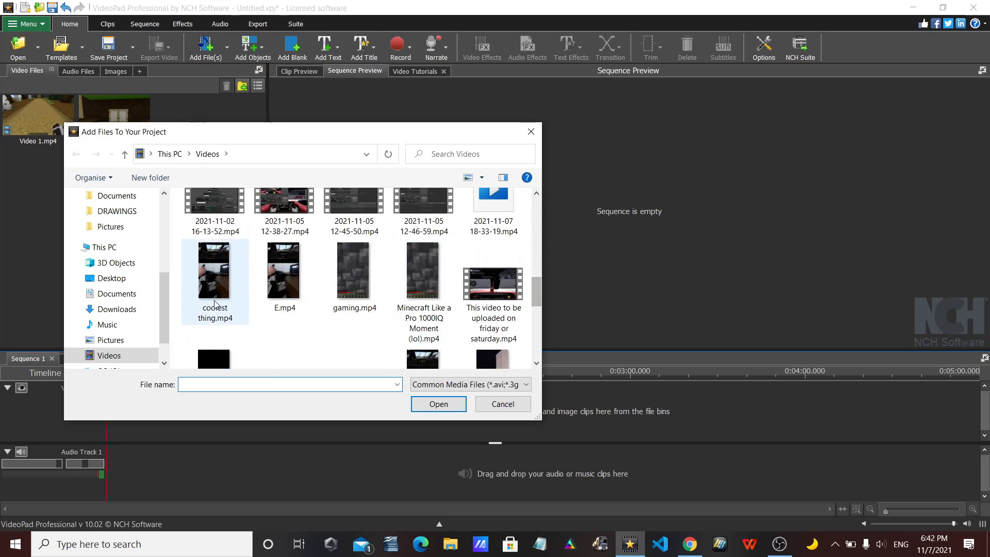
left_click(419, 403)
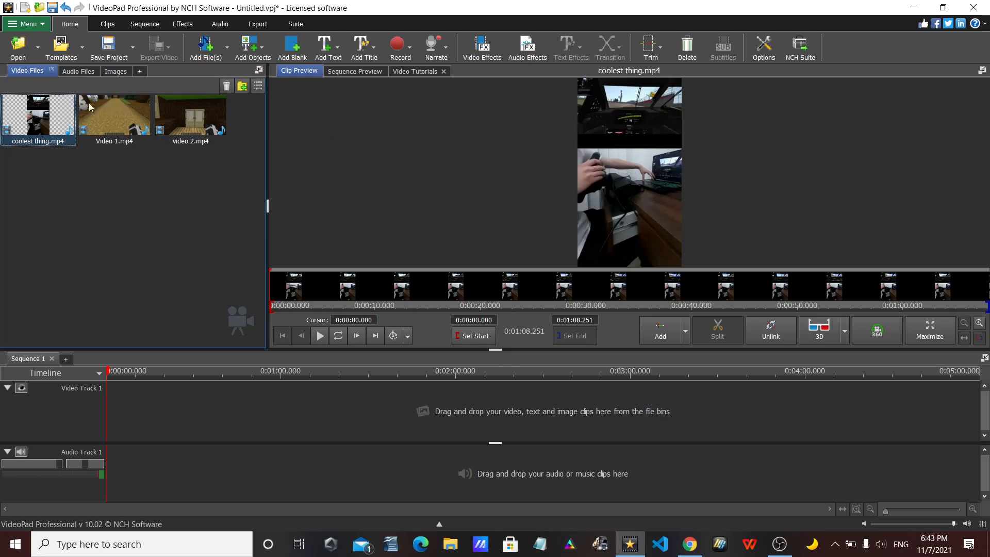
Place Video 1.mp4 at the start of Video Track 1 and add a Letterbox to Aspect Ratio effect to it.
left_click_drag(113, 113, 165, 406)
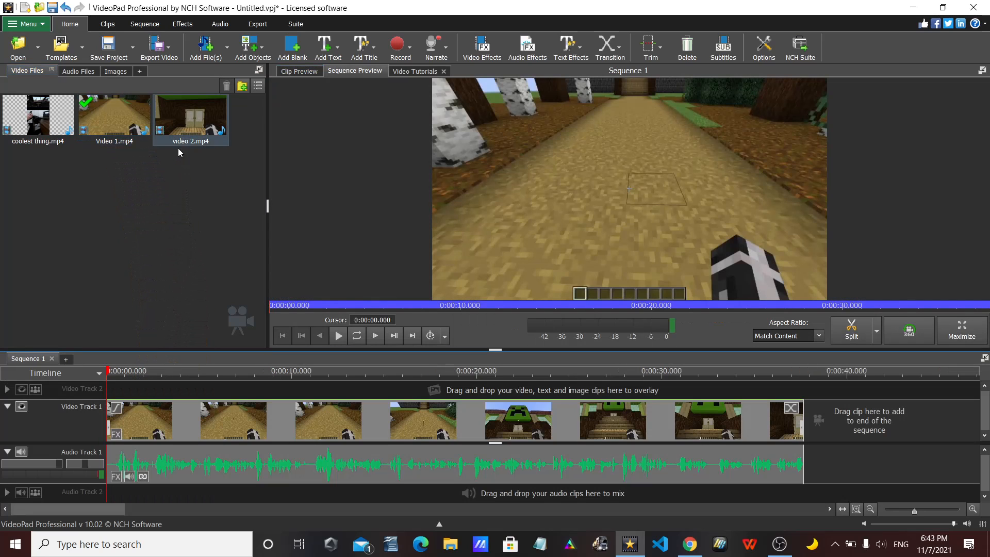
right_click(260, 415)
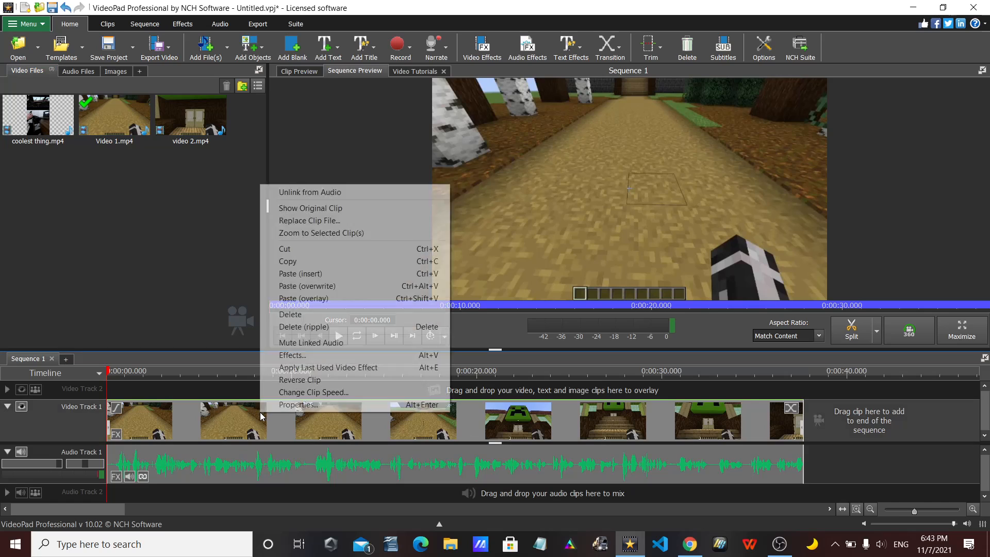
left_click(320, 355)
left_click(304, 295)
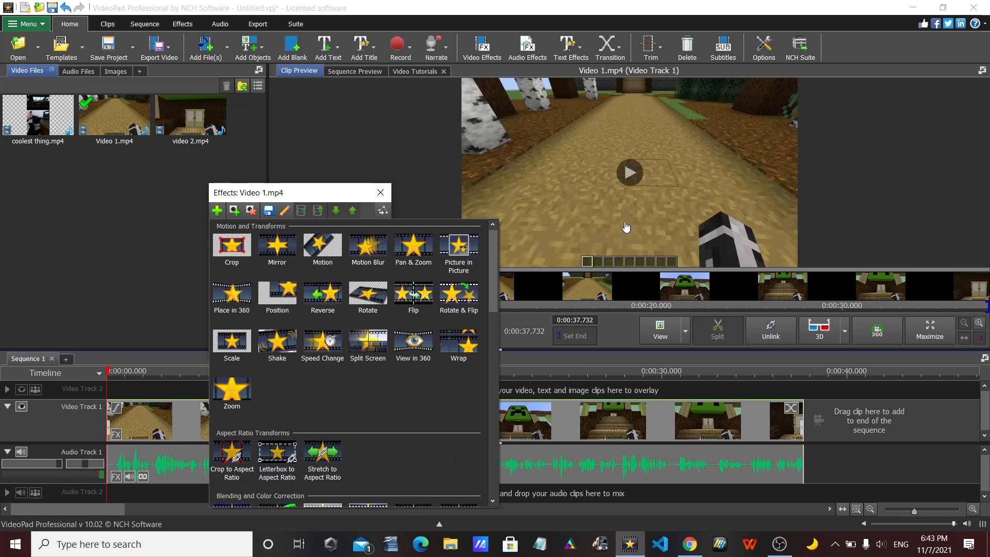
left_click(282, 445)
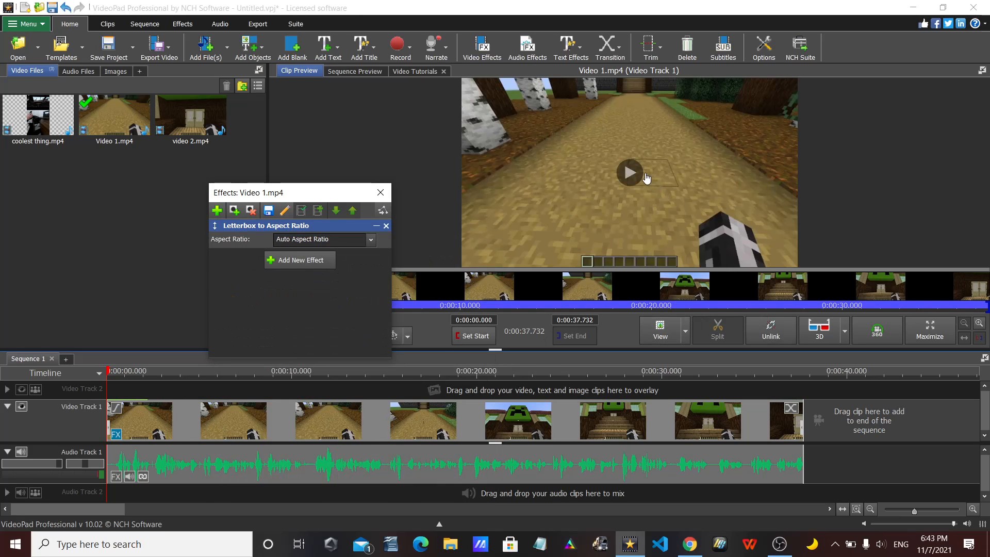
Set the Letterbox to Aspect Ratio effect of the Video 1 clip to 9:16.
right_click(168, 401)
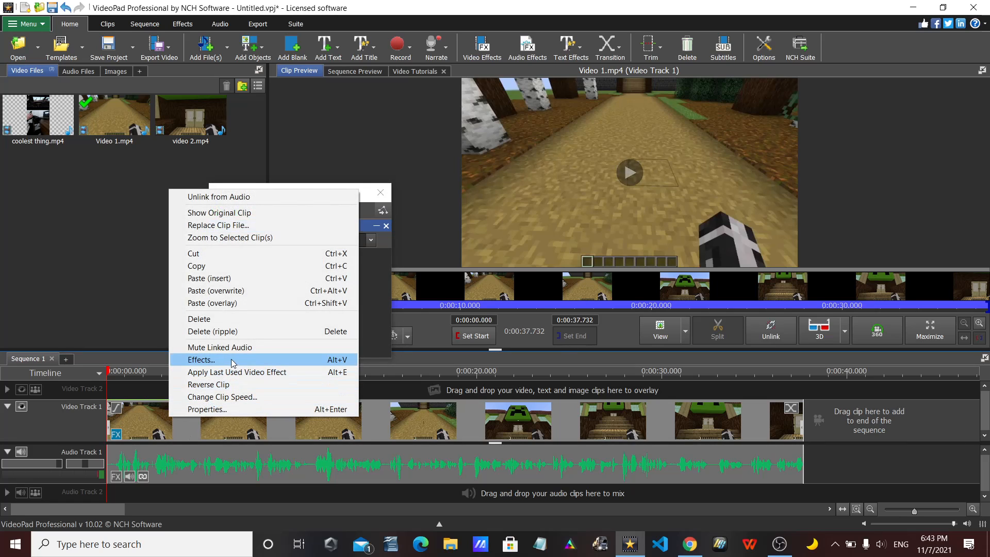
left_click(233, 361)
left_click(370, 243)
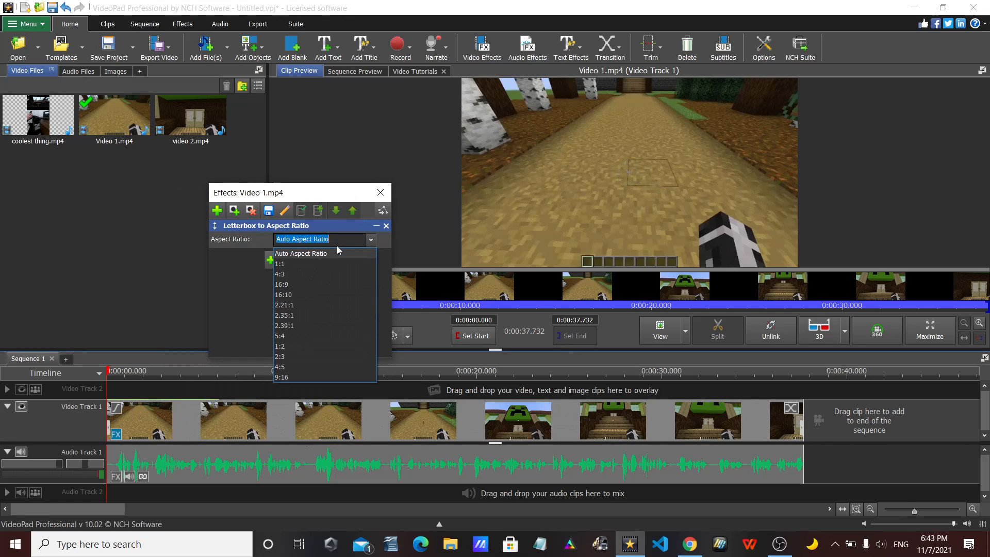
left_click(317, 377)
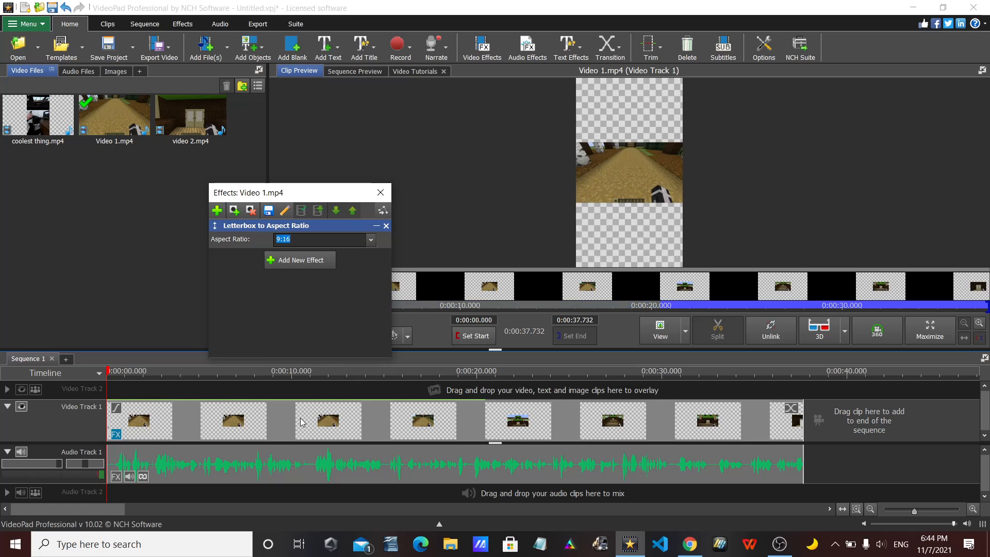
Add a Position effect to the Video 1 clip, moving its picture up to a vertical offset of about -29%, and preview the sequence near 22 s.
right_click(312, 421)
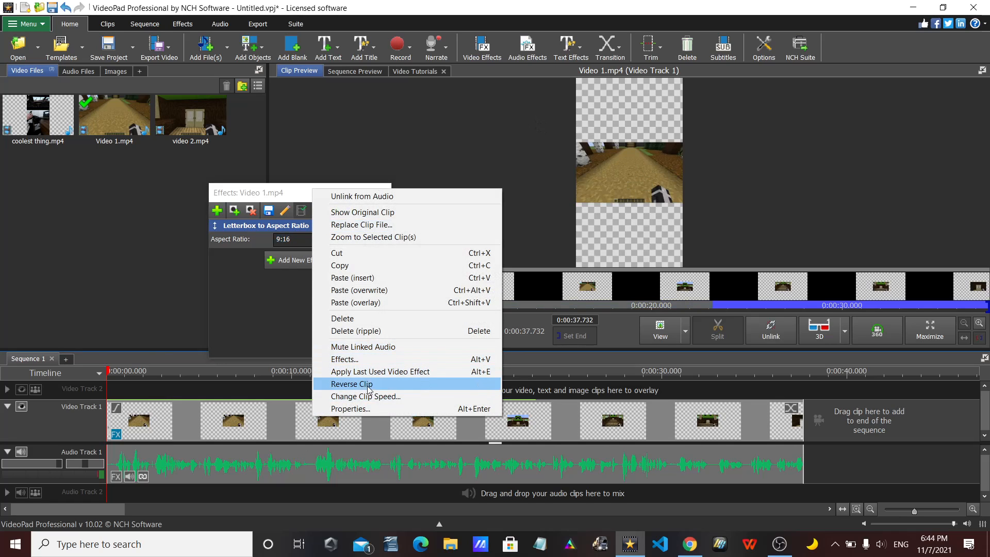
left_click(375, 361)
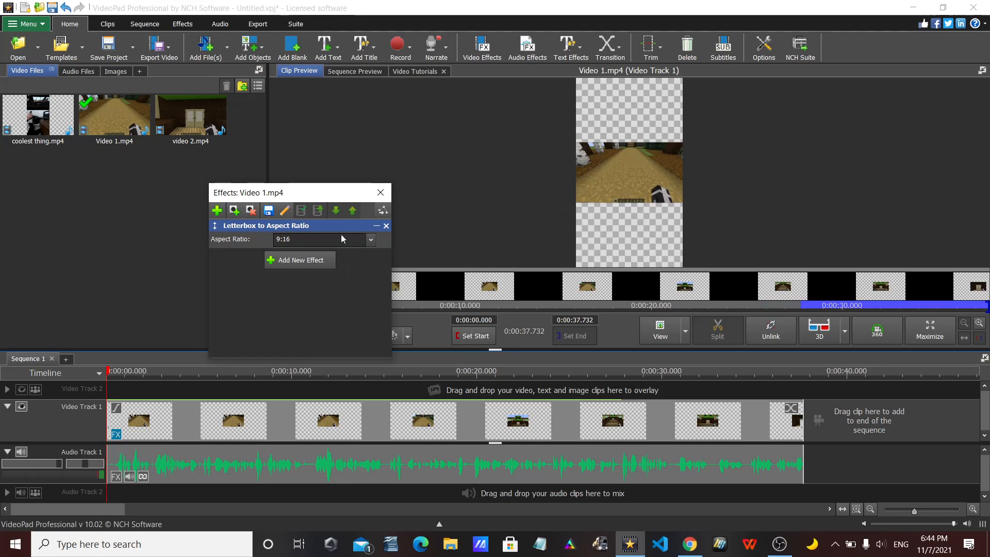
left_click(299, 260)
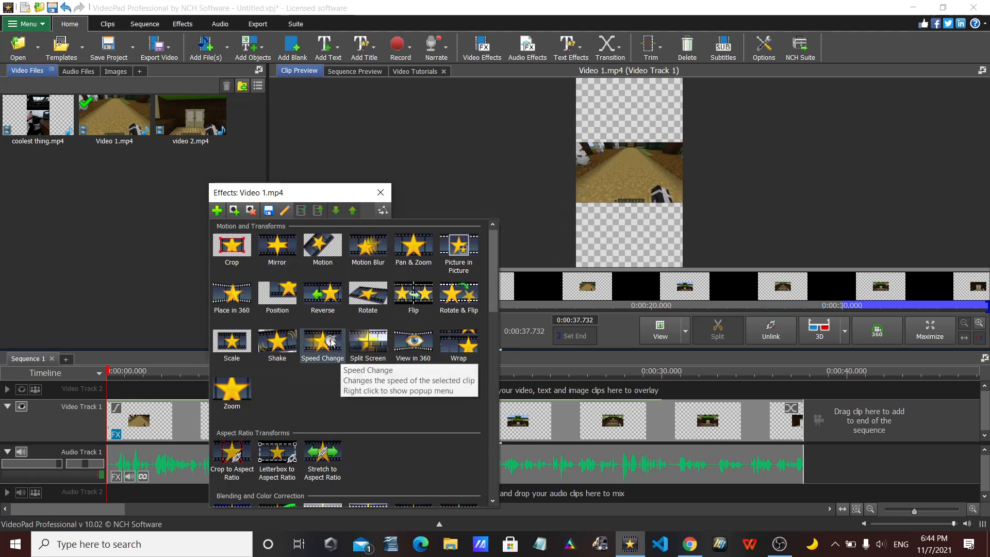
left_click(287, 292)
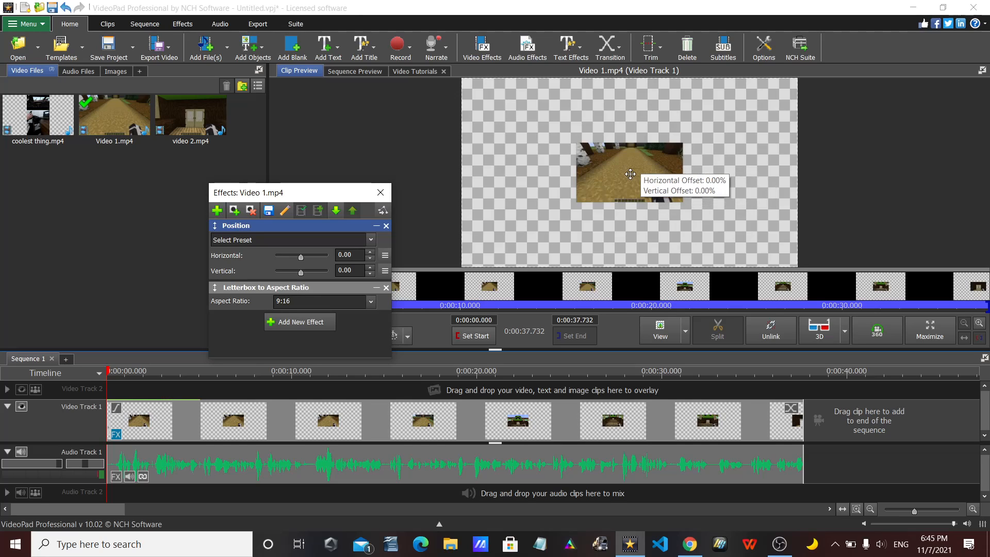
left_click(640, 180)
left_click_drag(642, 179, 636, 122)
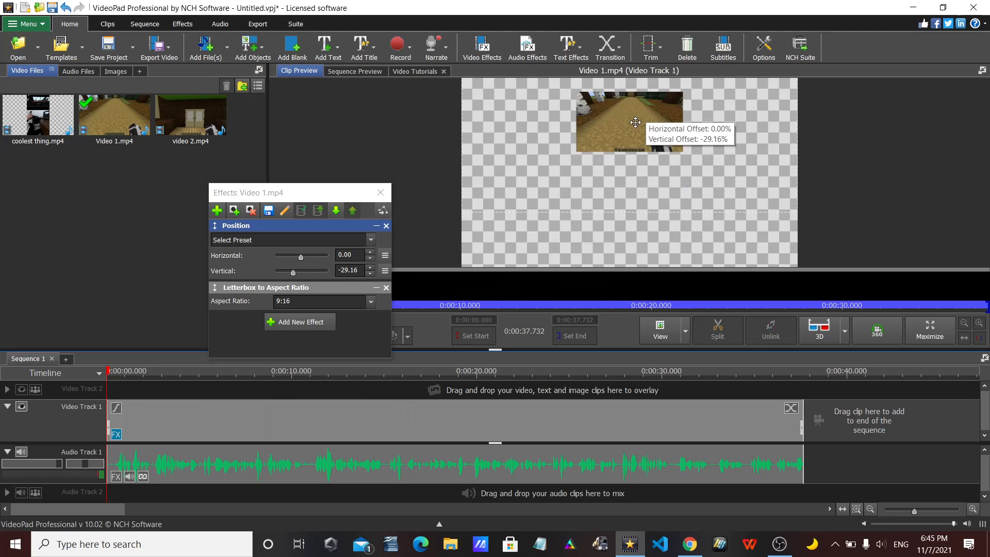
left_click(523, 371)
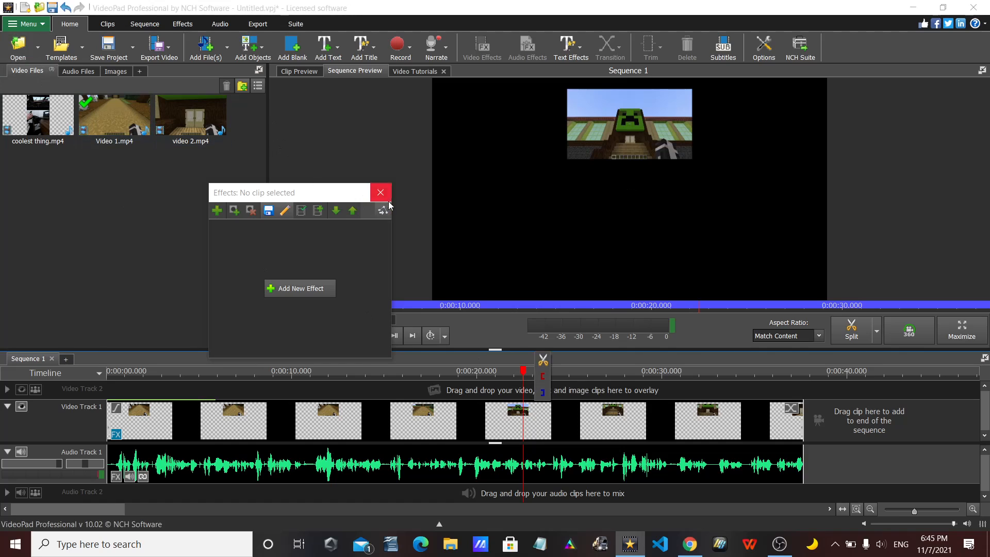
left_click(381, 193)
Place video 2.mp4 at the start of Video Track 2 and trim the Video 1 clip to the same length.
left_click(176, 129)
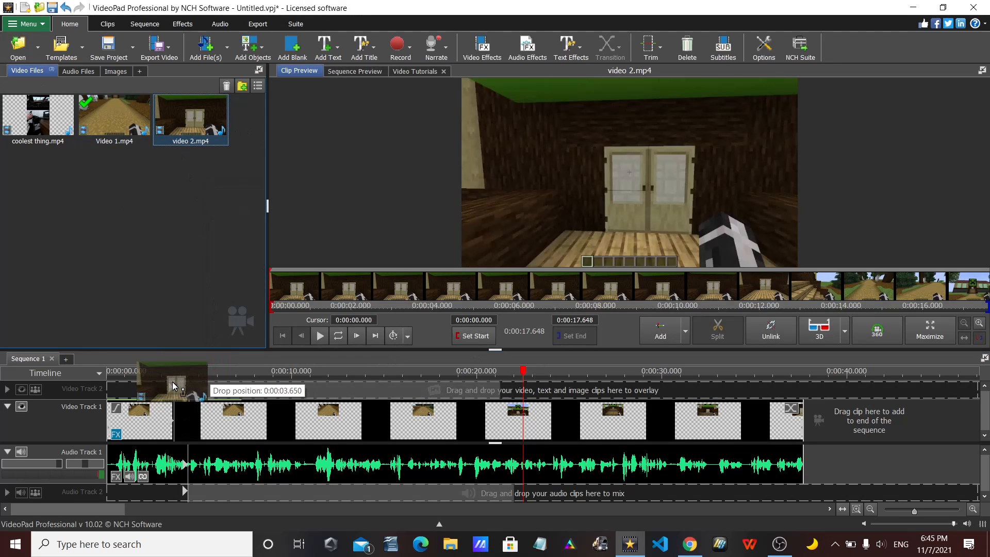
left_click_drag(111, 386, 113, 389)
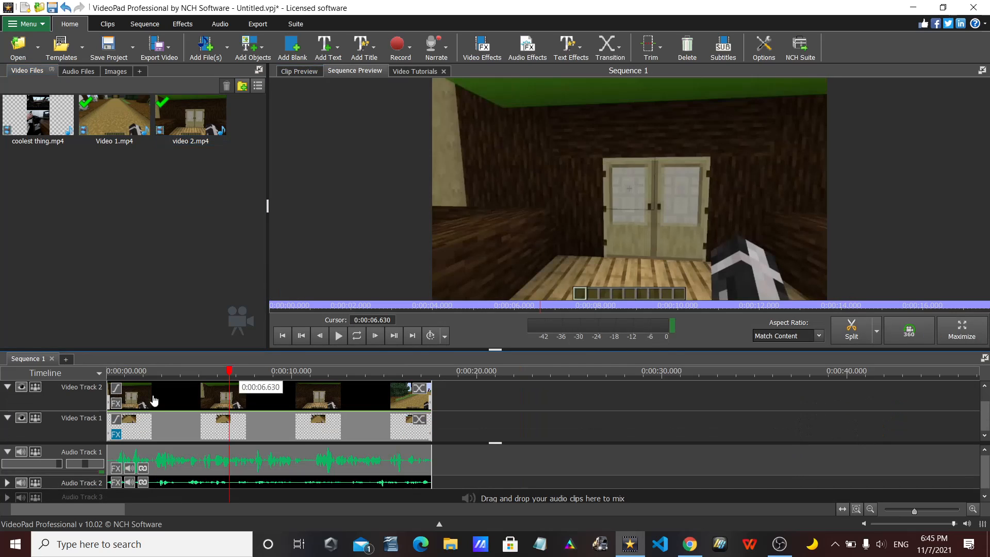
left_click_drag(153, 400, 219, 406)
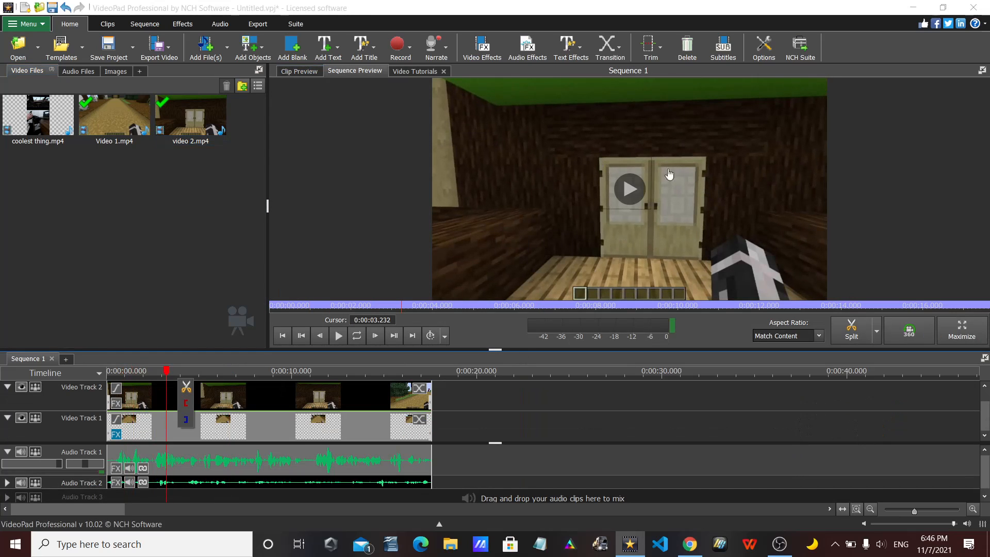
Open the video effects of the video 2 clip on Video Track 2.
right_click(263, 394)
left_click(346, 341)
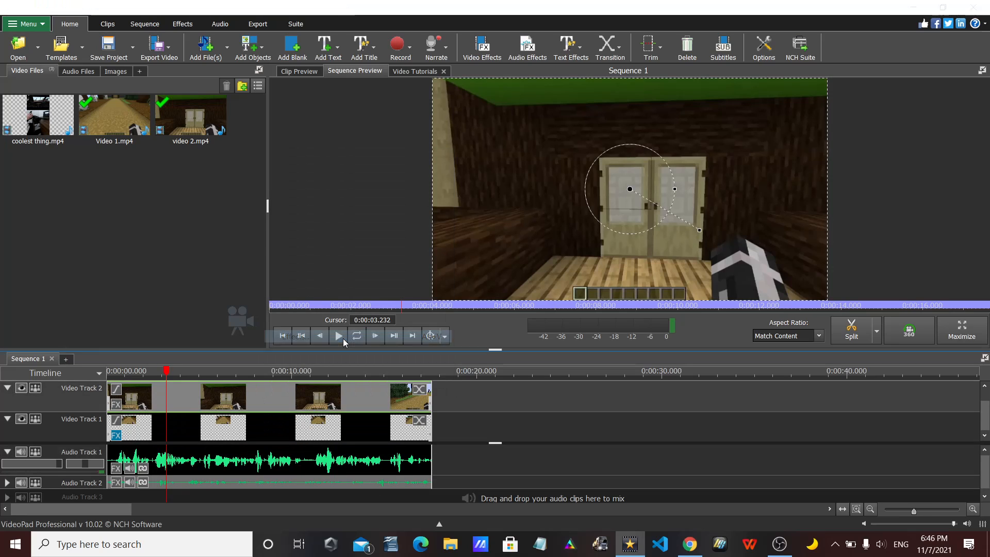
left_click(287, 292)
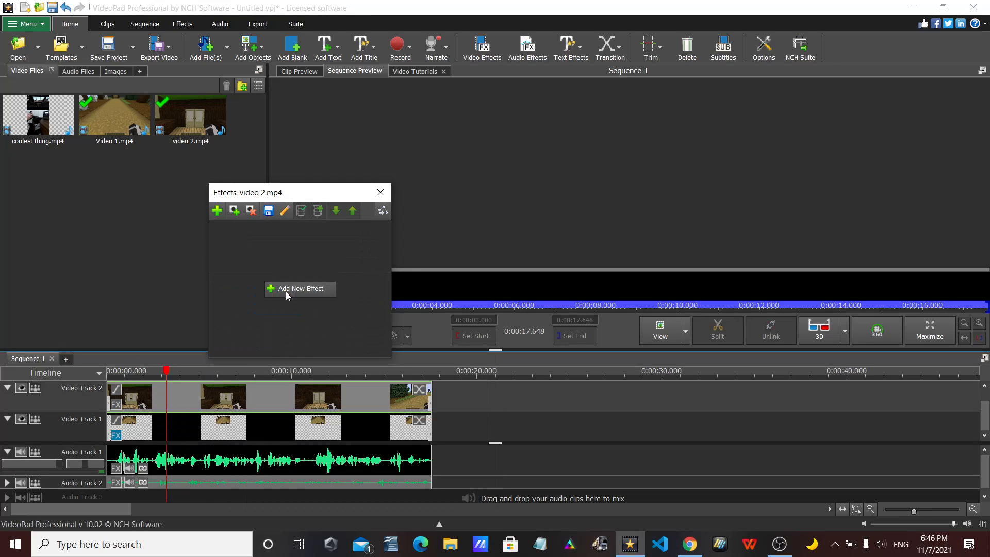
left_click(286, 281)
left_click(387, 226)
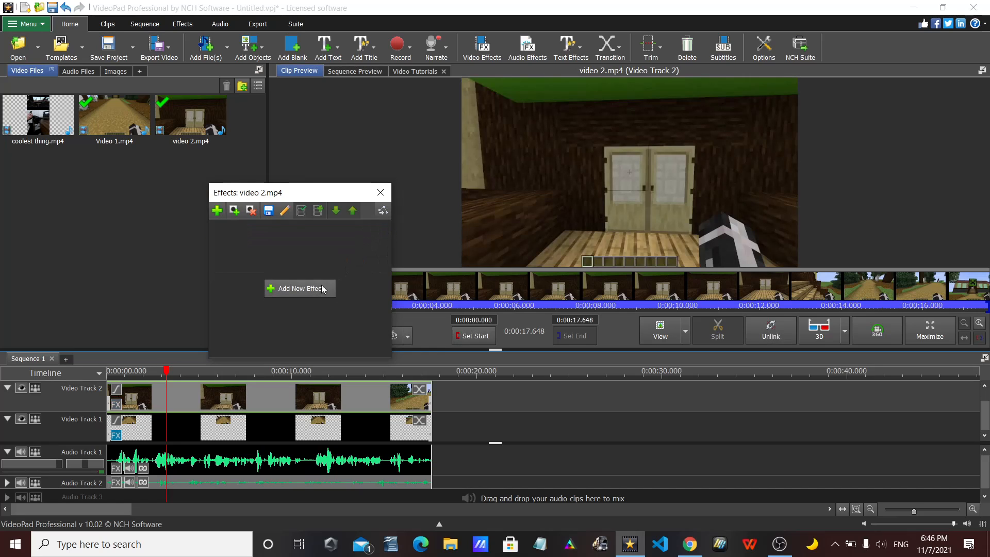
Add a Letterbox to Aspect Ratio effect to the video 2 clip and set its aspect ratio to 9:16.
left_click(319, 288)
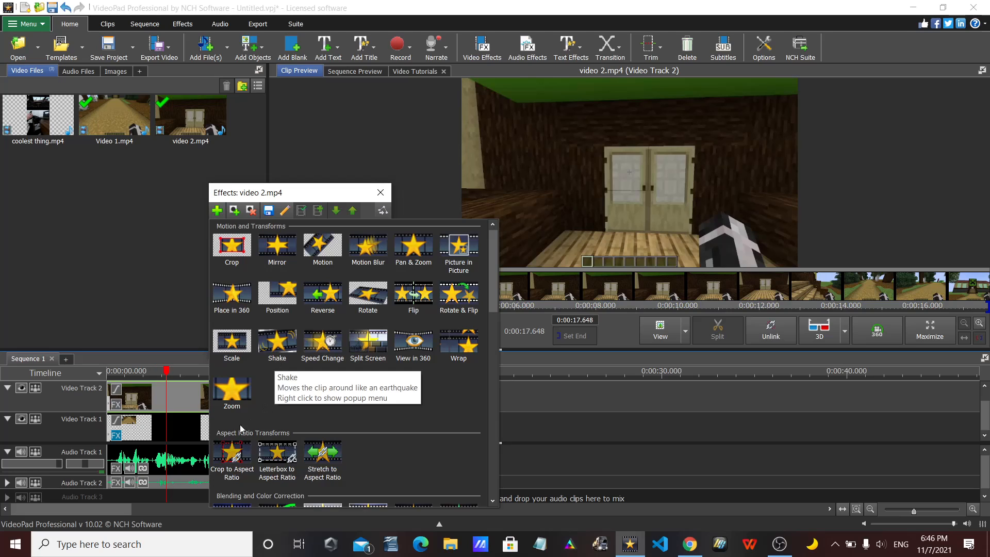
left_click(282, 456)
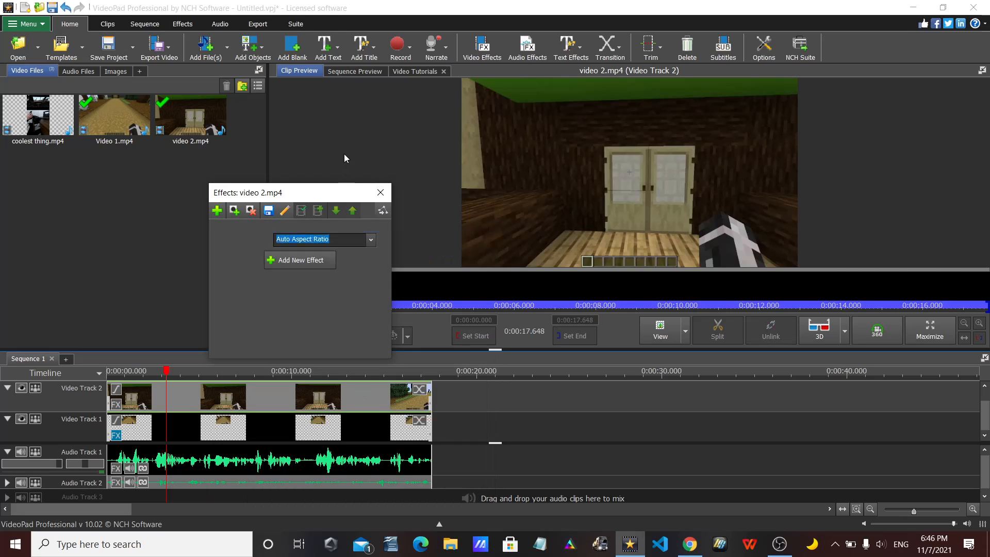
left_click(370, 239)
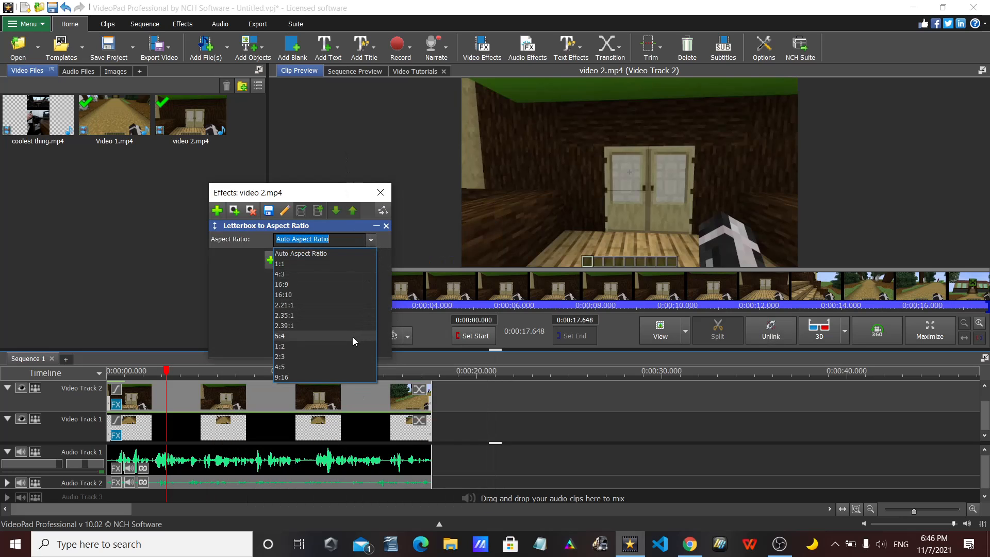
left_click(349, 376)
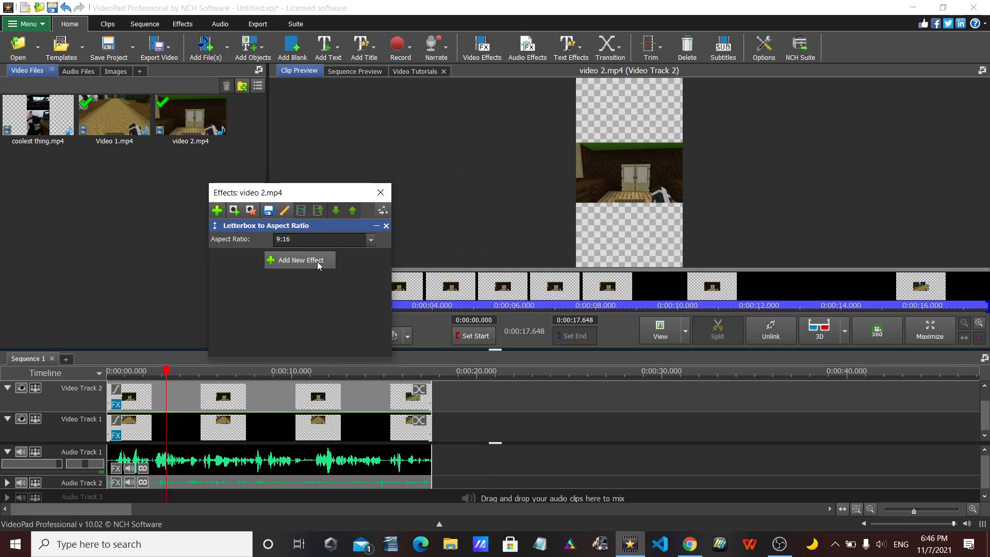
Add a Position effect to the video 2 clip and move its picture down to a vertical offset of about 30%.
left_click(317, 262)
left_click(265, 296)
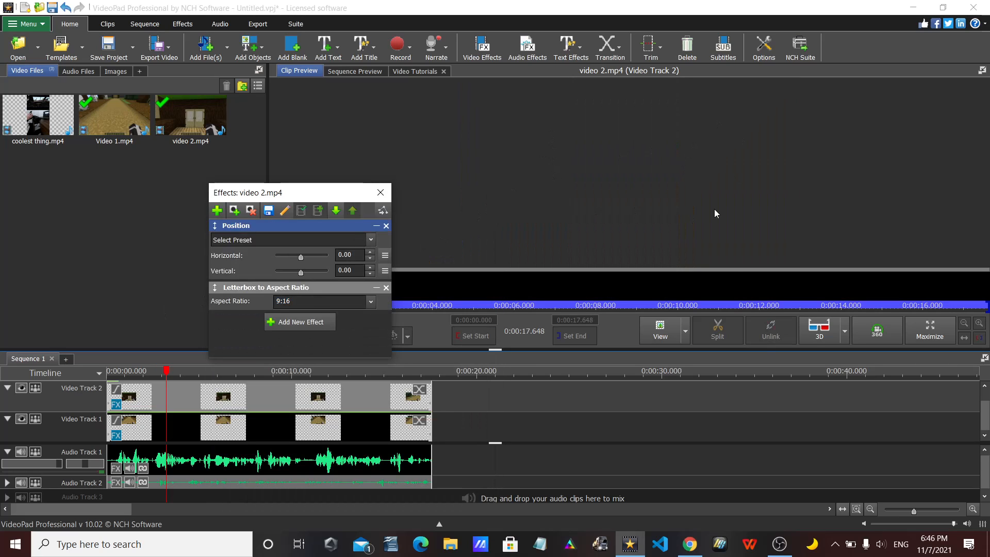
left_click_drag(635, 186, 628, 235)
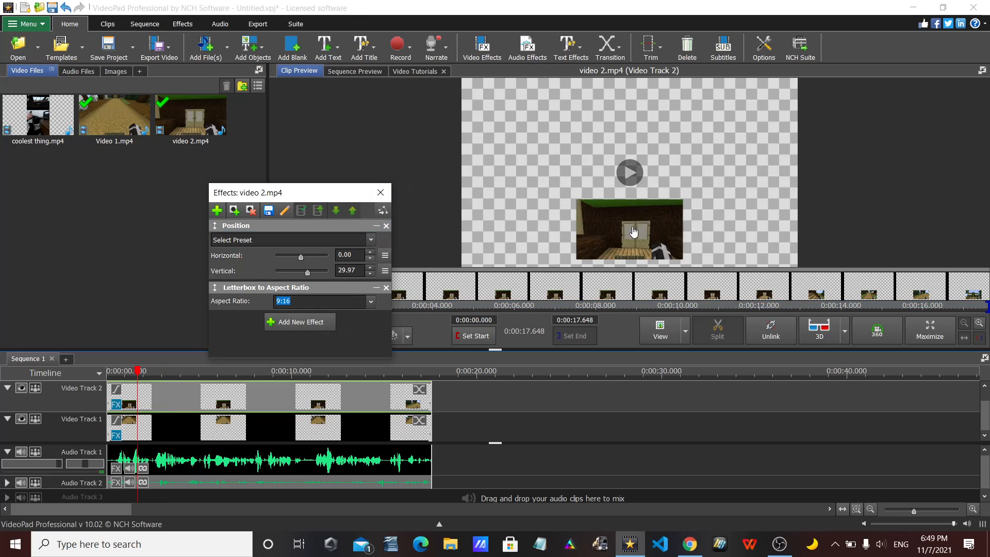
Add a Scale effect to the video 2 clip, turn off Keep Aspect Ratio and stretch the picture to a vertical ratio of about 1.86.
left_click(303, 322)
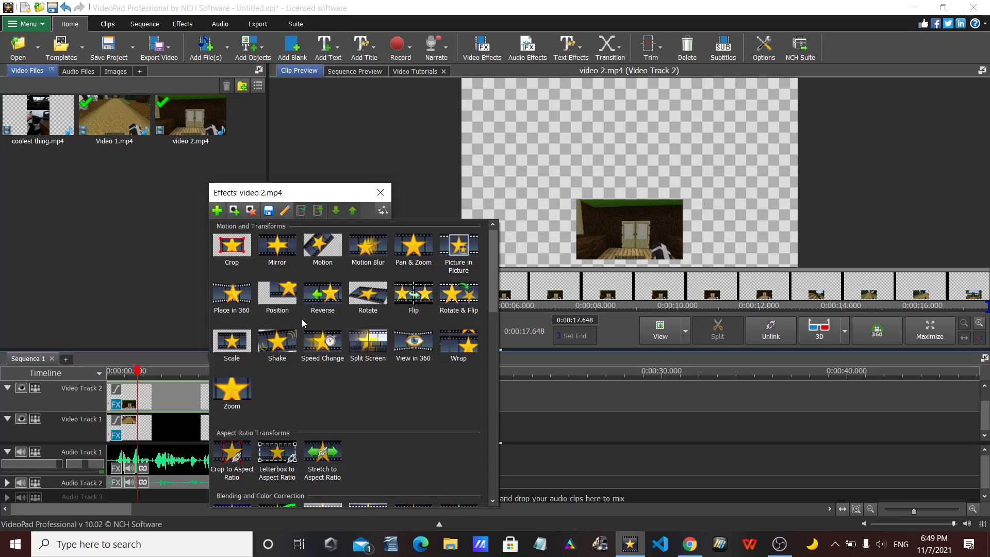
left_click(232, 351)
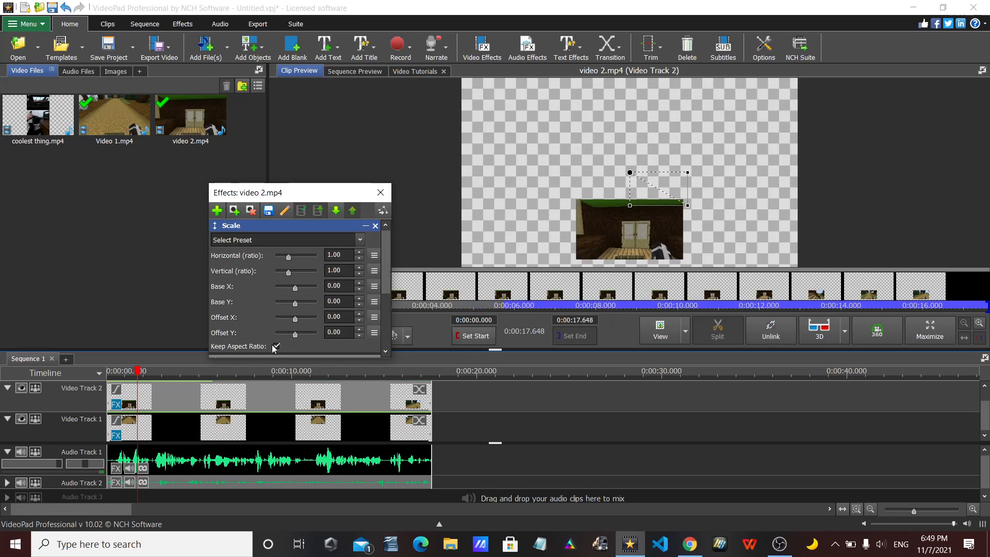
left_click(277, 347)
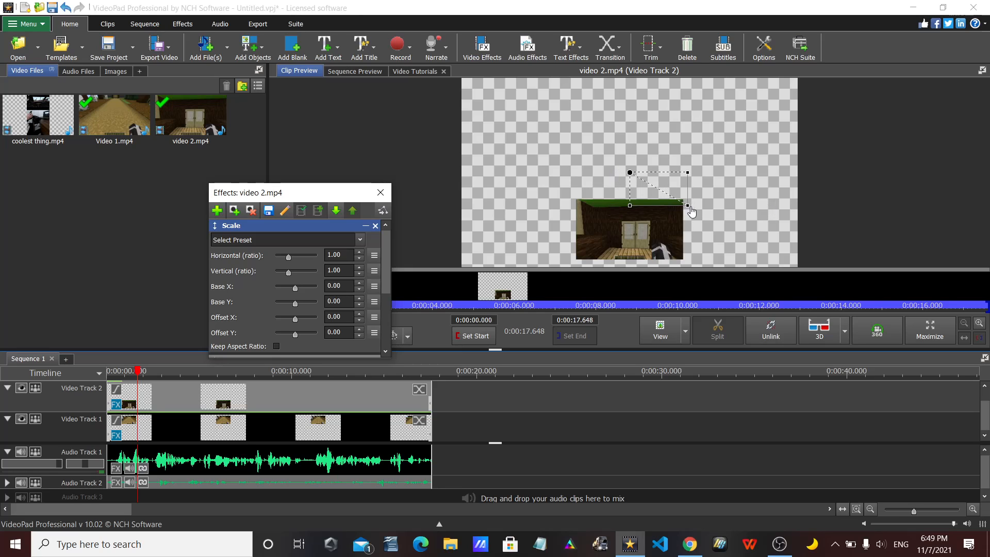
left_click(627, 205)
left_click_drag(627, 204, 632, 231)
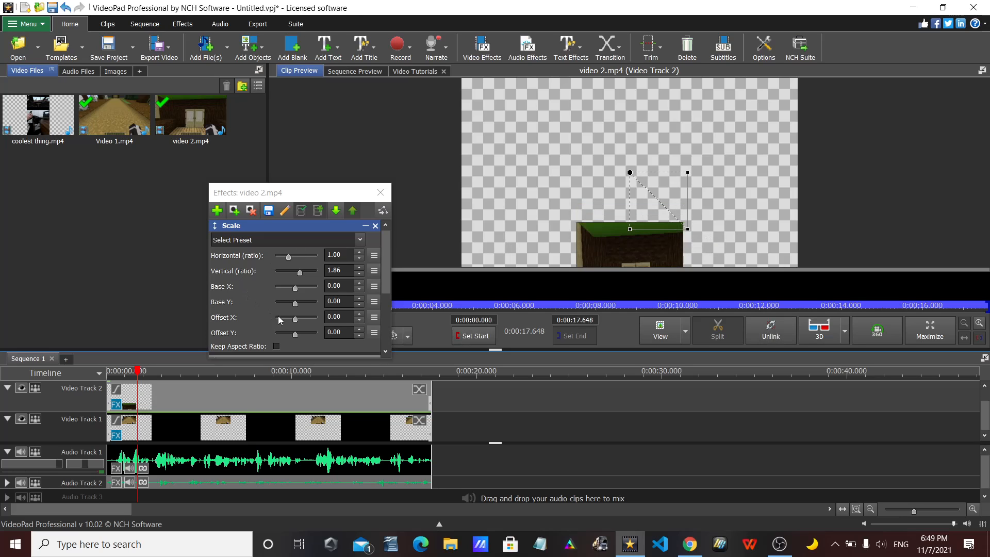
Move the stretched video 2 picture up using its Position effect, close the effects window and return the playhead to the sequence start for preview.
right_click(619, 237)
left_click(385, 245)
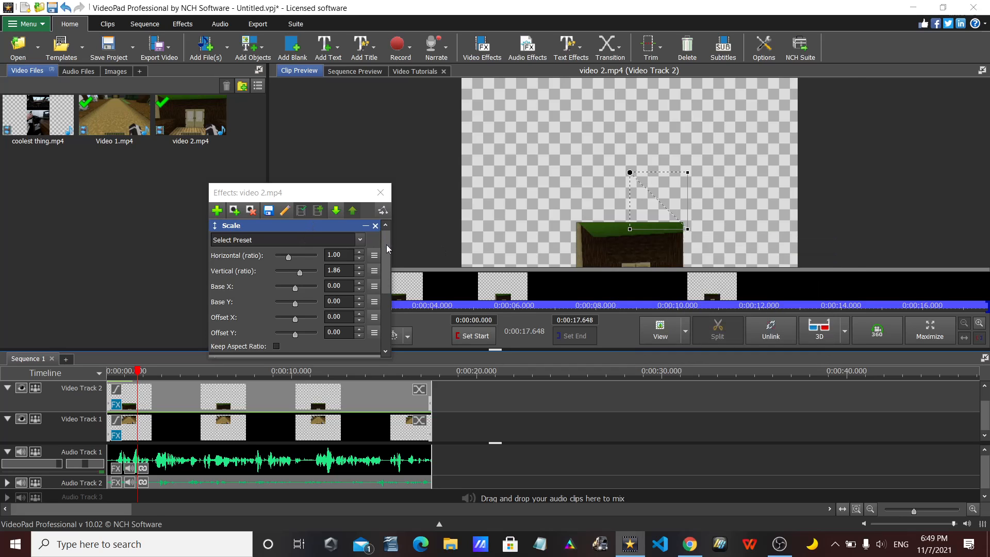
scroll(388, 276, "down", 5)
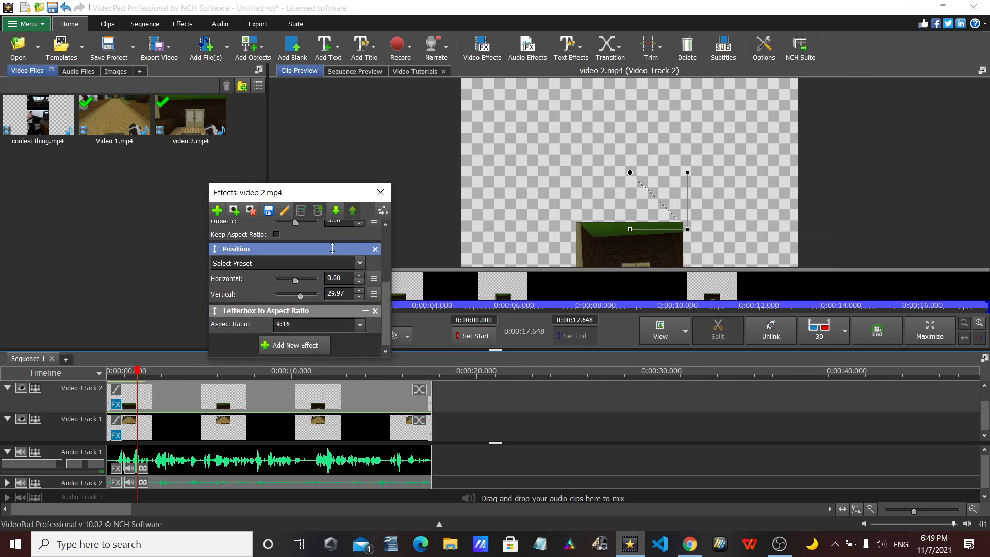
left_click(636, 230)
left_click_drag(636, 230, 581, 228)
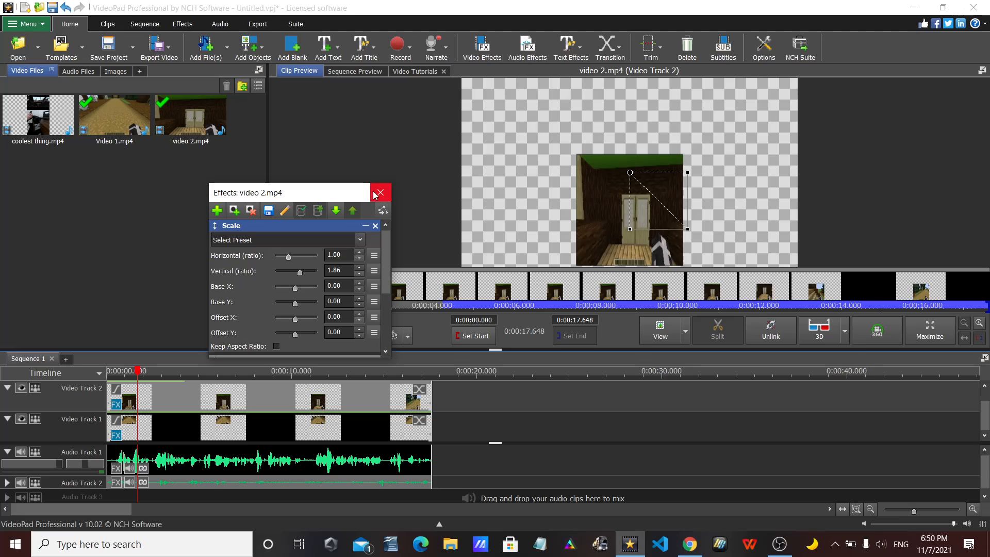
left_click(380, 193)
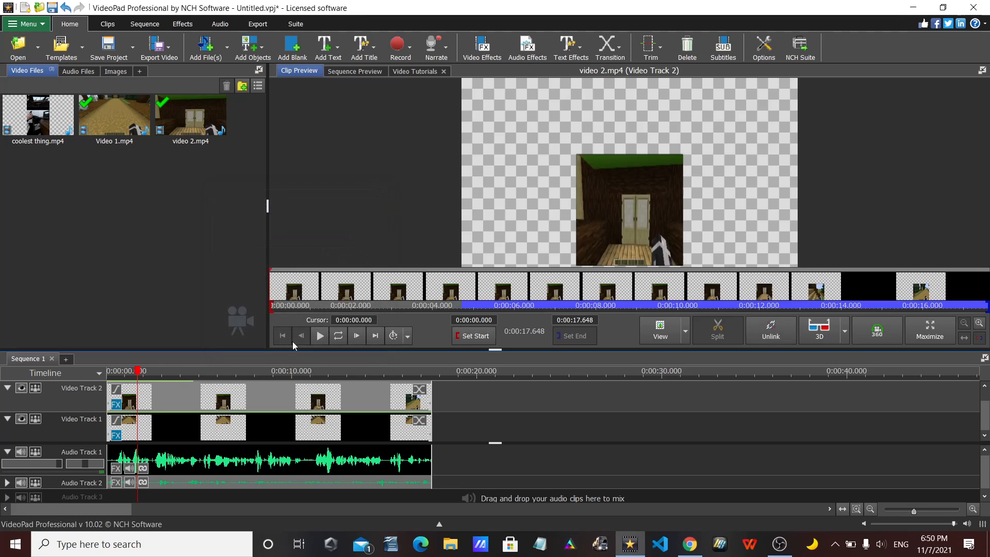
left_click_drag(138, 378, 109, 377)
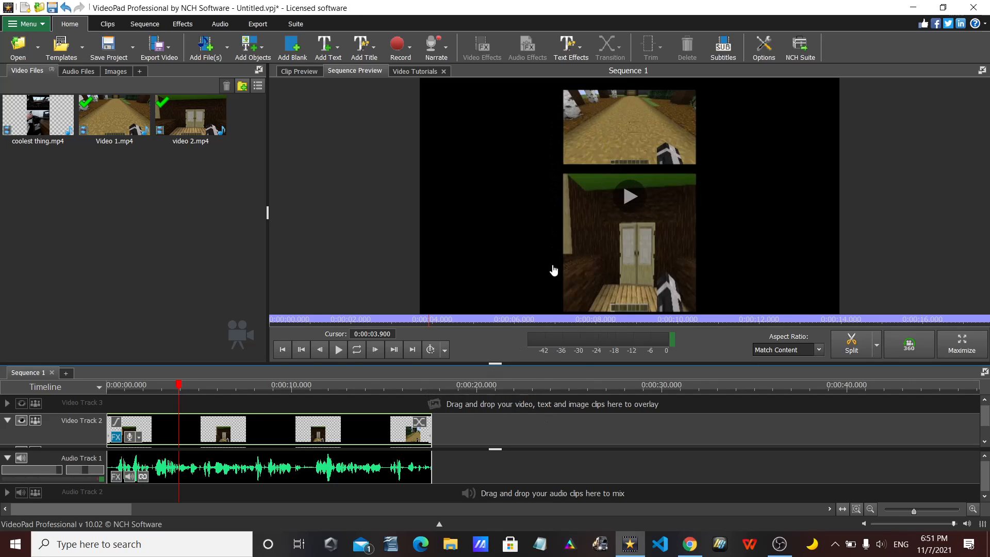
Export the sequence as the .mp4 video file Untitled 8 at 1080 x 1920 Vertical Resolution (9:16) with Letterbox fit.
left_click(160, 47)
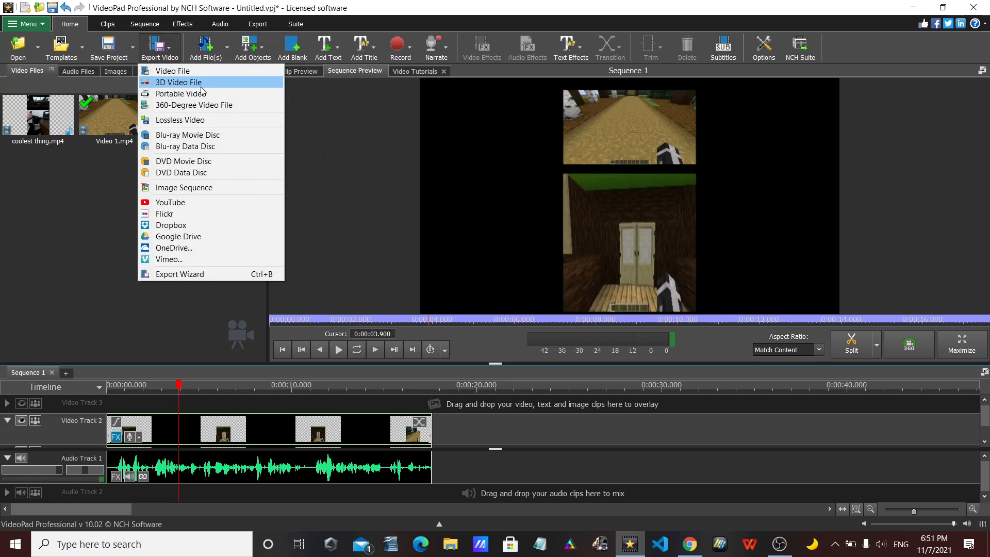
left_click(202, 75)
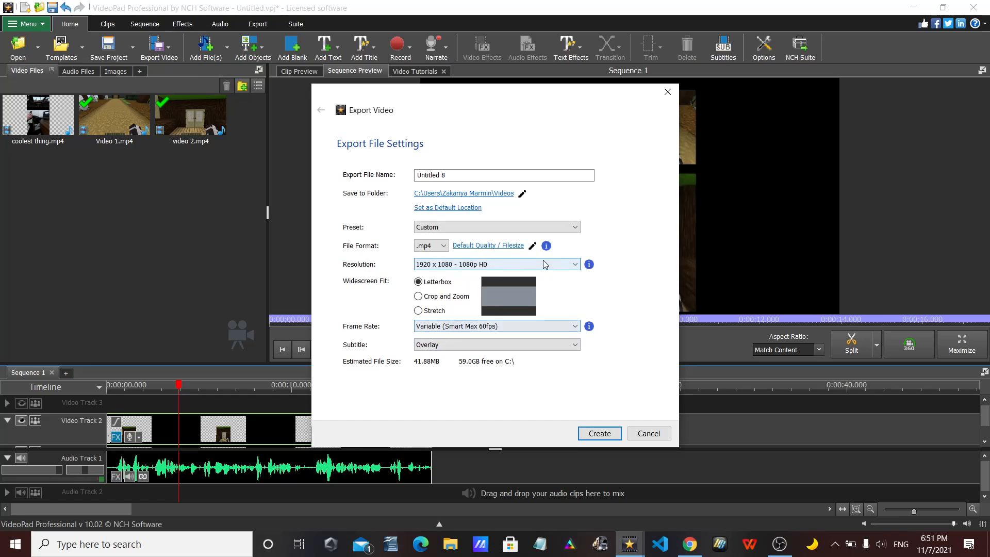
left_click(545, 265)
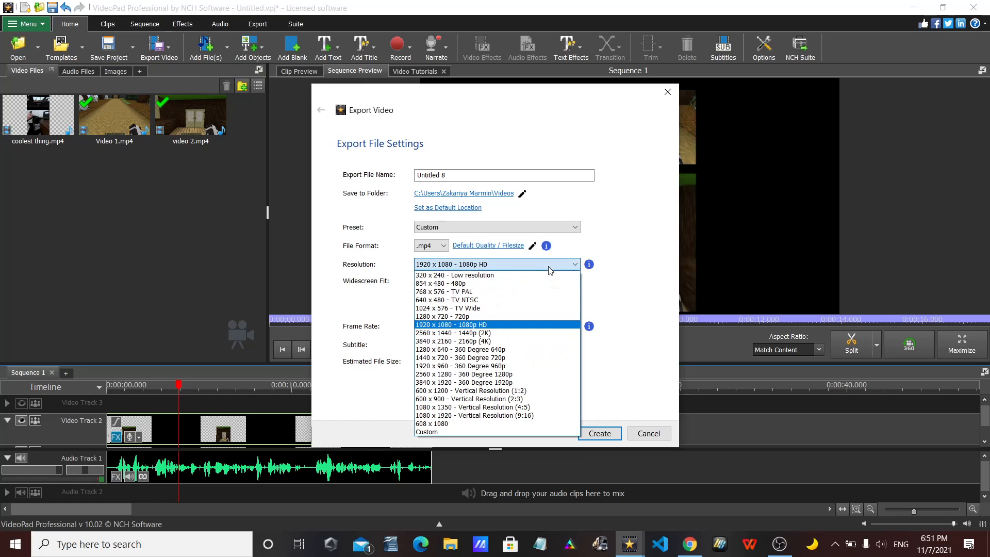
left_click(507, 416)
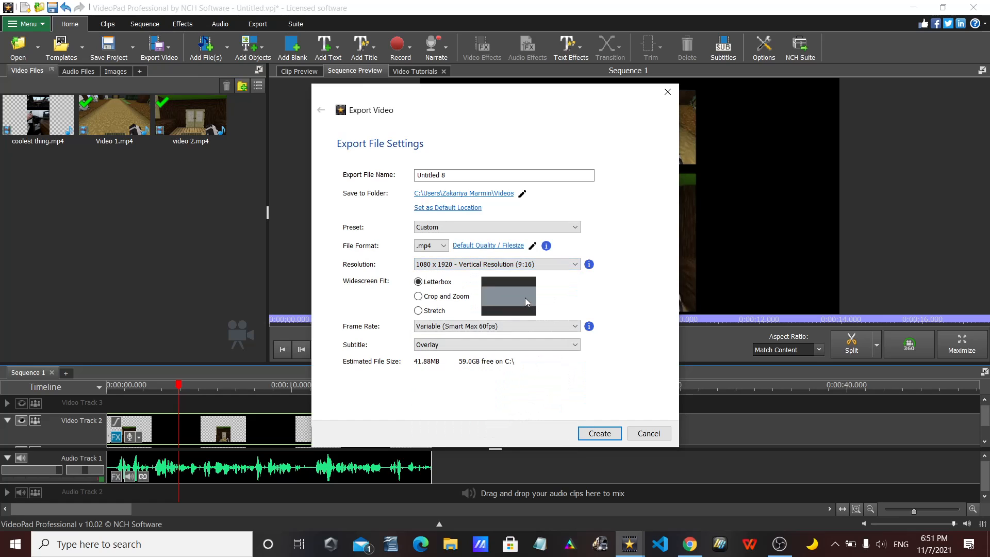
left_click(602, 434)
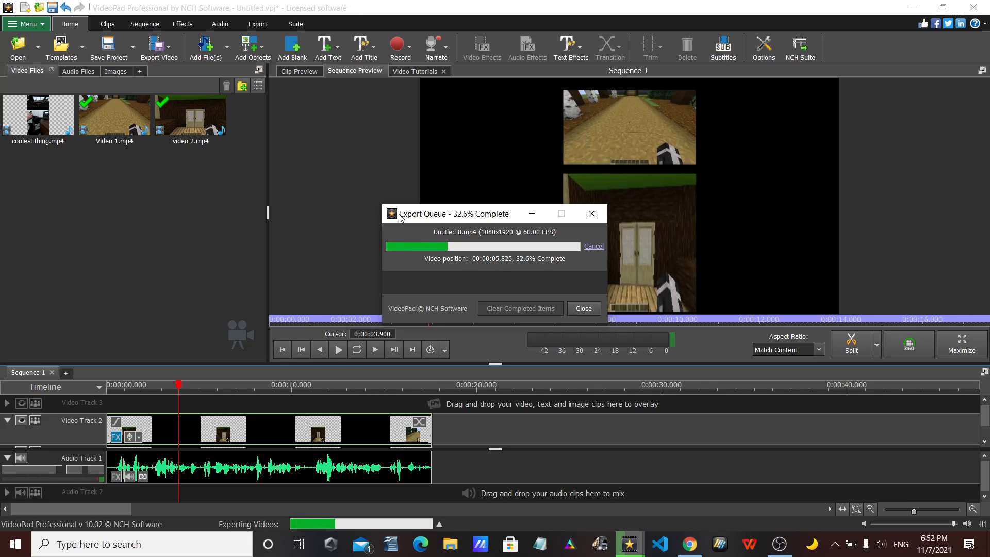
Minimize the export queue, OBS and browser windows to reveal the desktop.
left_click(532, 215)
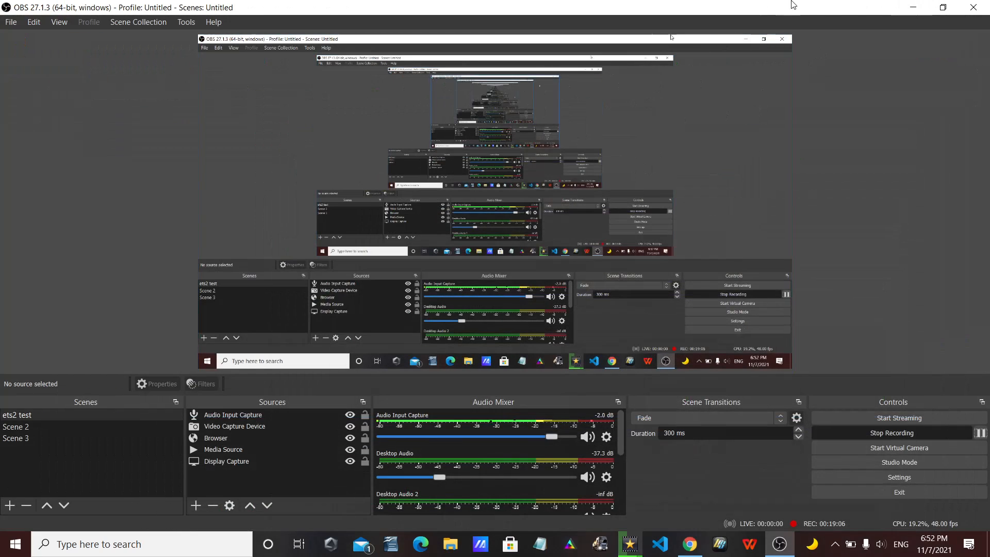
left_click(919, 8)
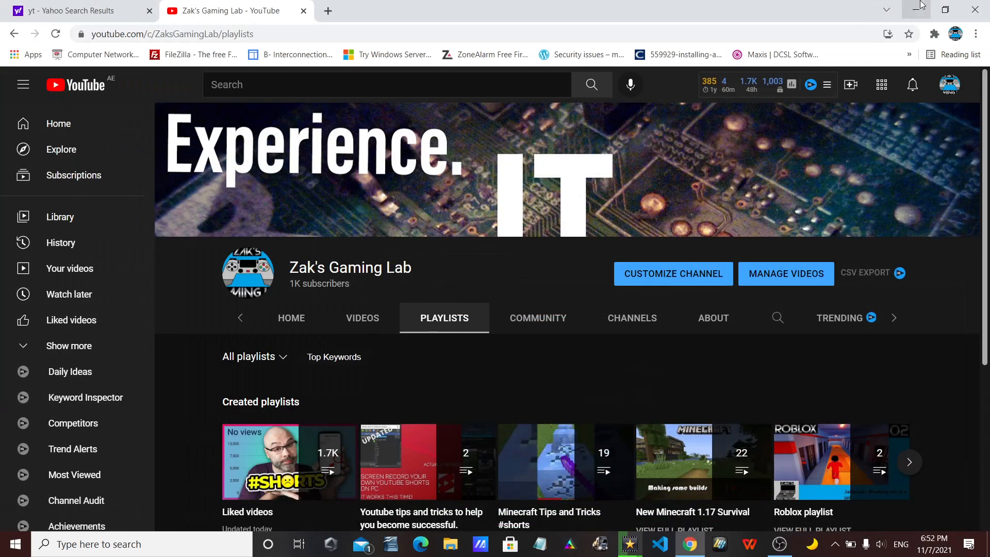
left_click(910, 15)
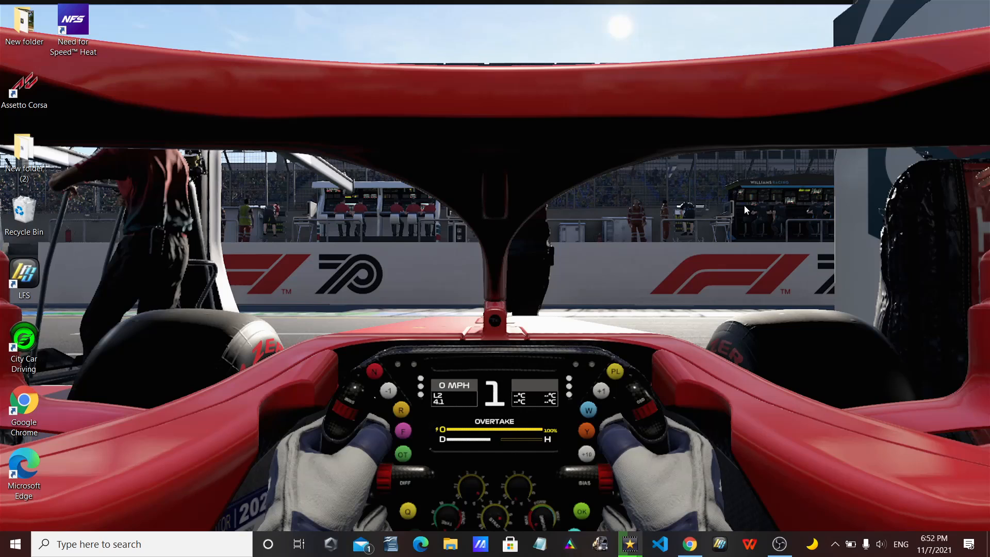